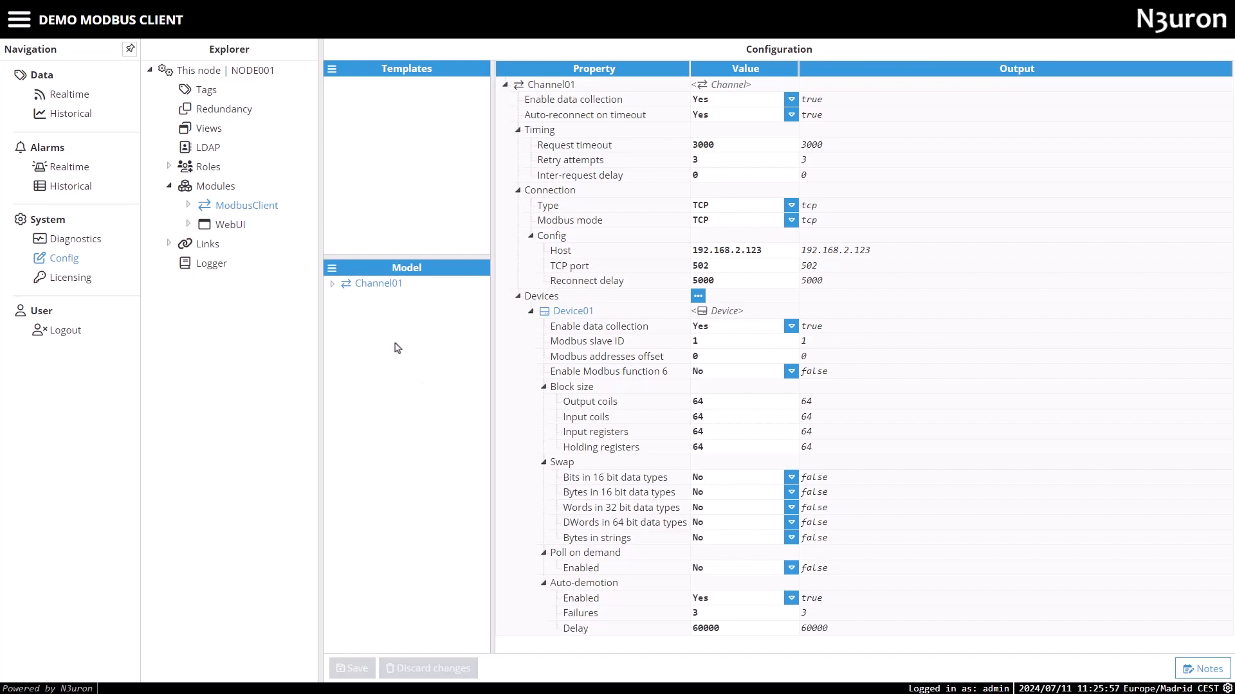
# Switch to the CODESYS window and review the Modbus tag names, addresses, permissions and data types in mapping.png
pyautogui.hotkey('alt', 'Tab')
pyautogui.hotkey('alt', 'Tab')
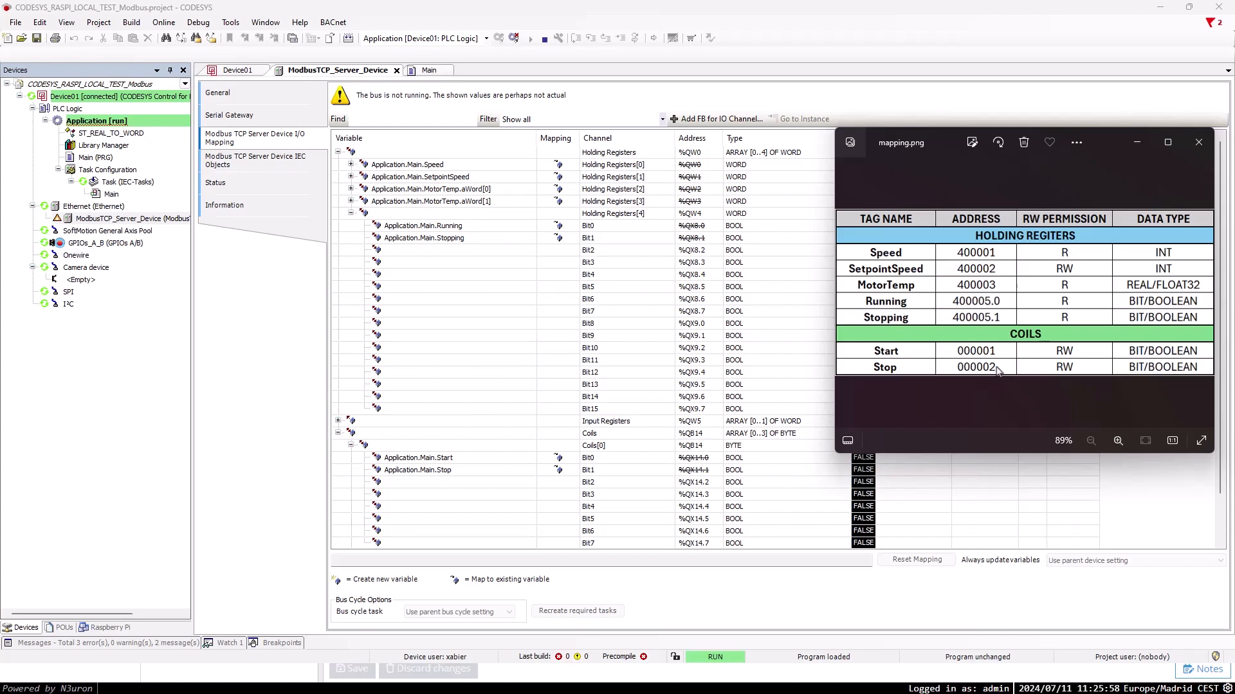
pyautogui.moveTo(947, 143); pyautogui.dragTo(1233, 322)
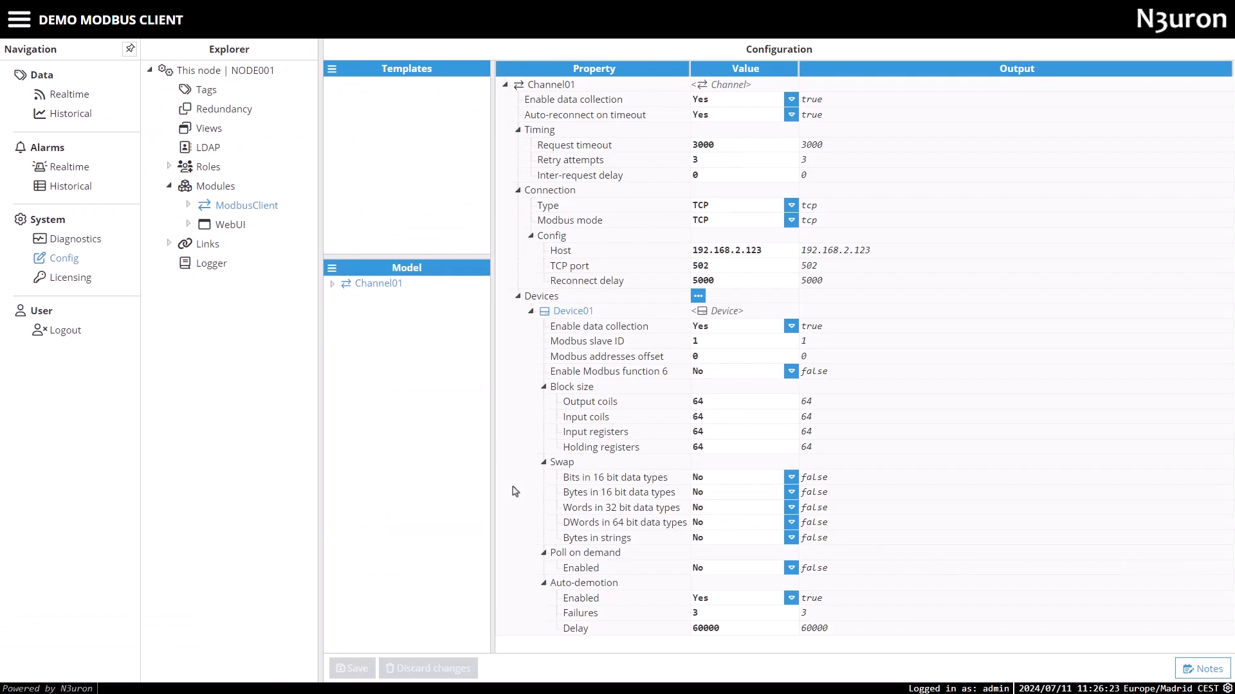
# Create a new group named Motor under the root of the Tags model
pyautogui.click(204, 95)
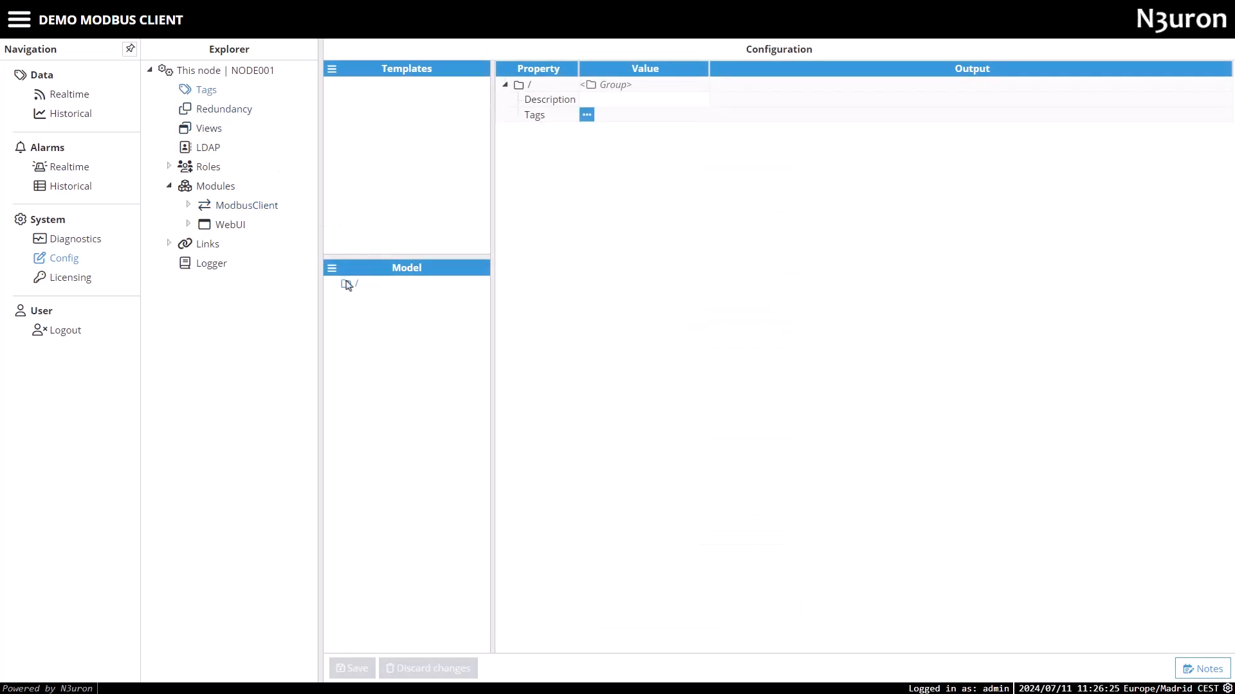
pyautogui.rightClick(348, 291)
pyautogui.click(363, 309)
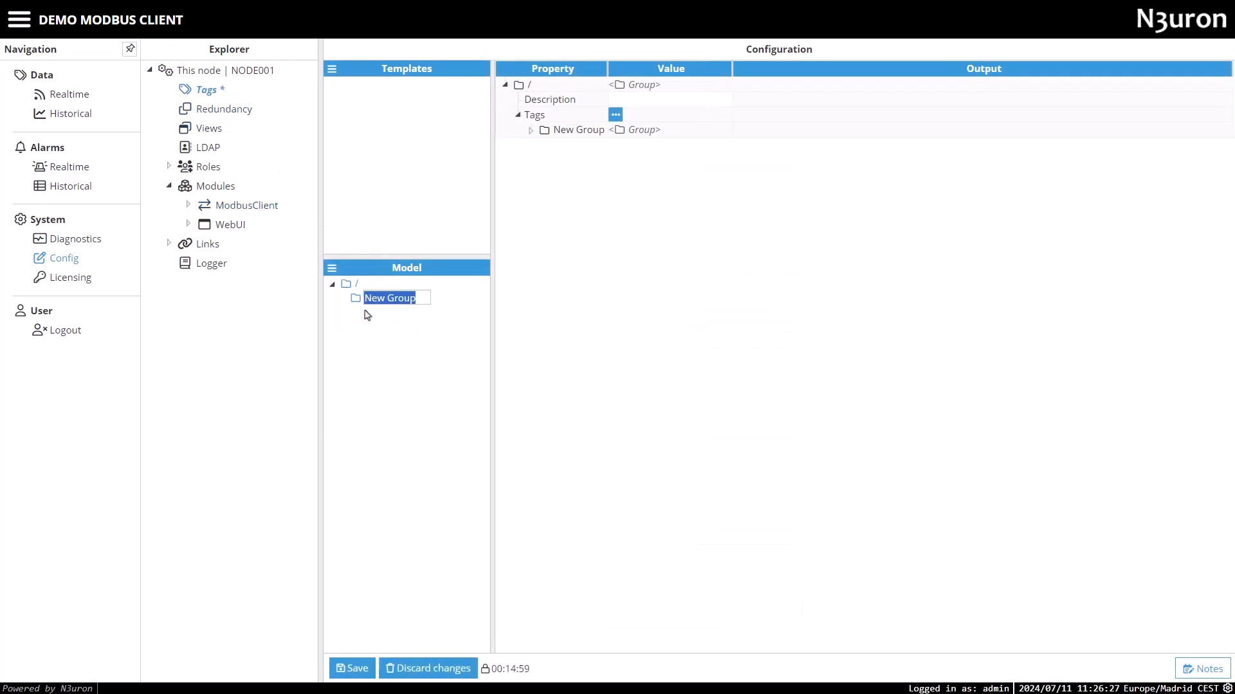
pyautogui.write('Motor')
pyautogui.press('Return')
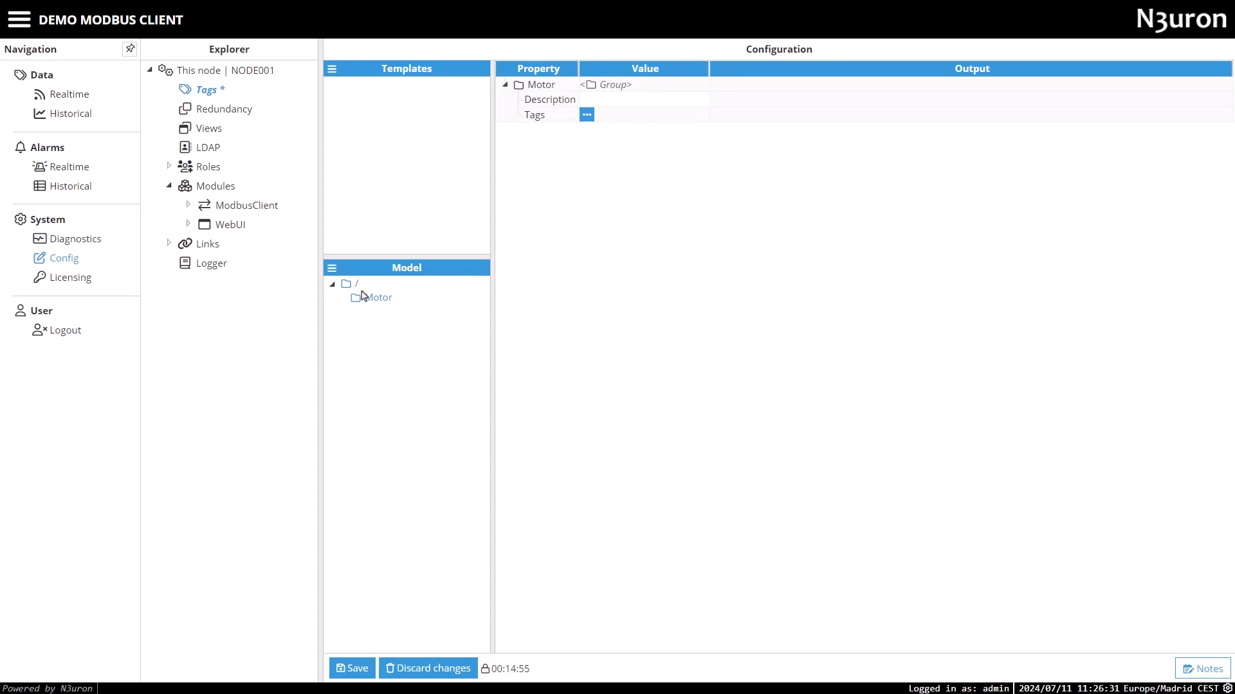
# Add a new tag named Speed inside the Motor group
pyautogui.rightClick(370, 298)
pyautogui.click(389, 443)
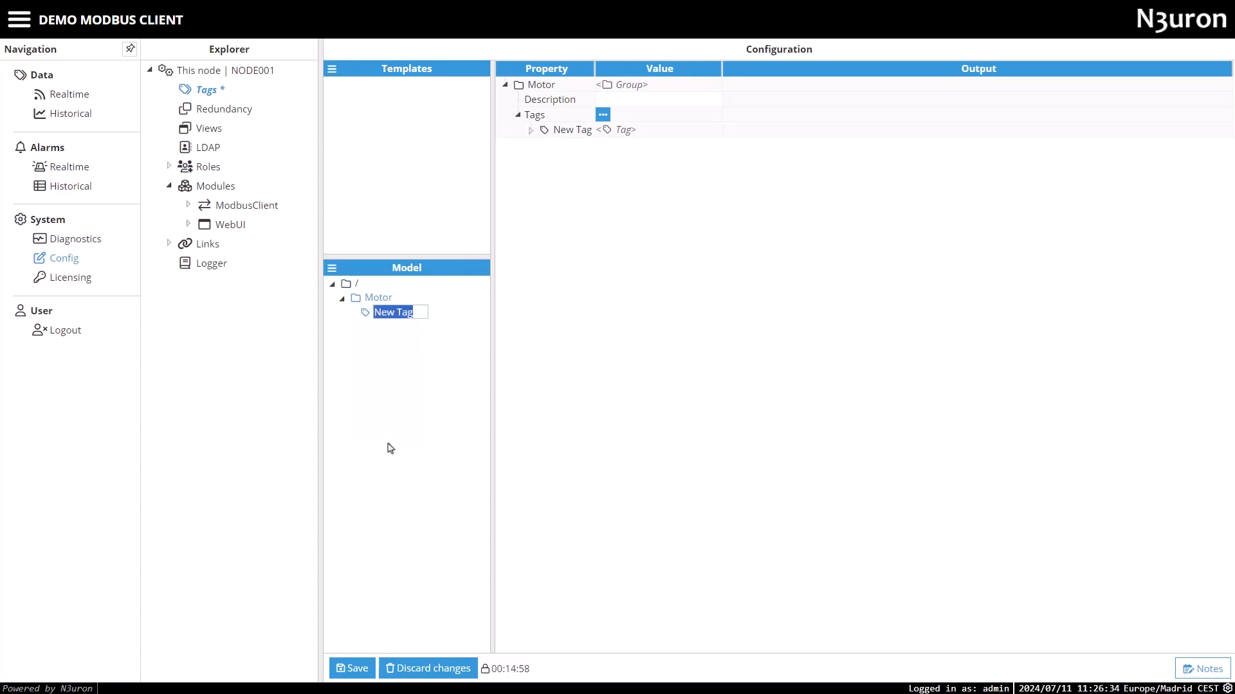
pyautogui.write('Speed')
pyautogui.press('Return')
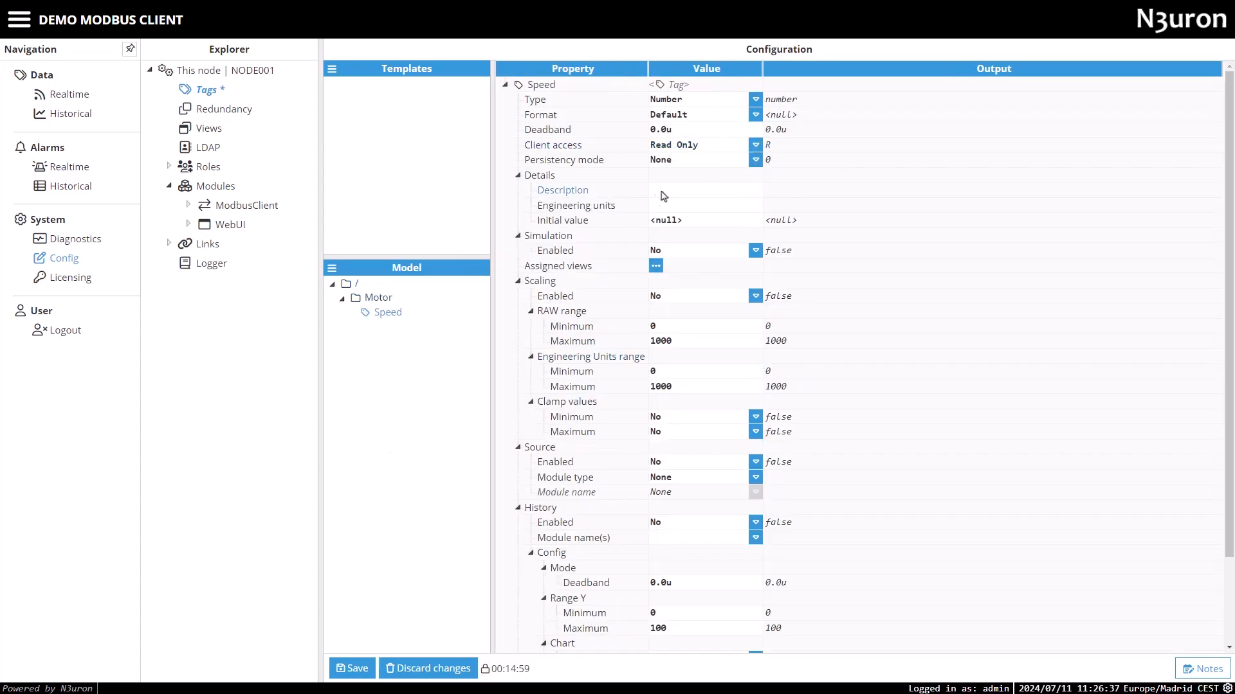
# Collapse the Speed tag's Details, Simulation and Scaling sections and set its deadband to 1u
pyautogui.click(518, 176)
pyautogui.click(518, 190)
pyautogui.click(518, 220)
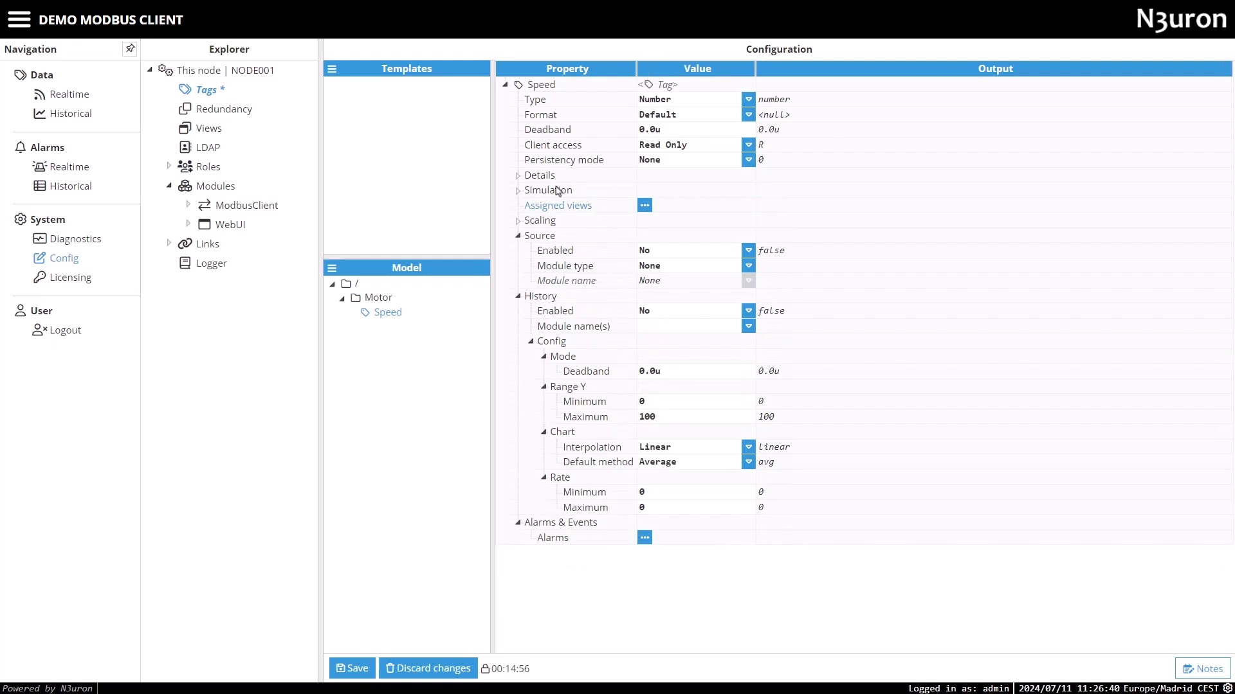
pyautogui.click(659, 131)
pyautogui.write('1')
pyautogui.press('Return')
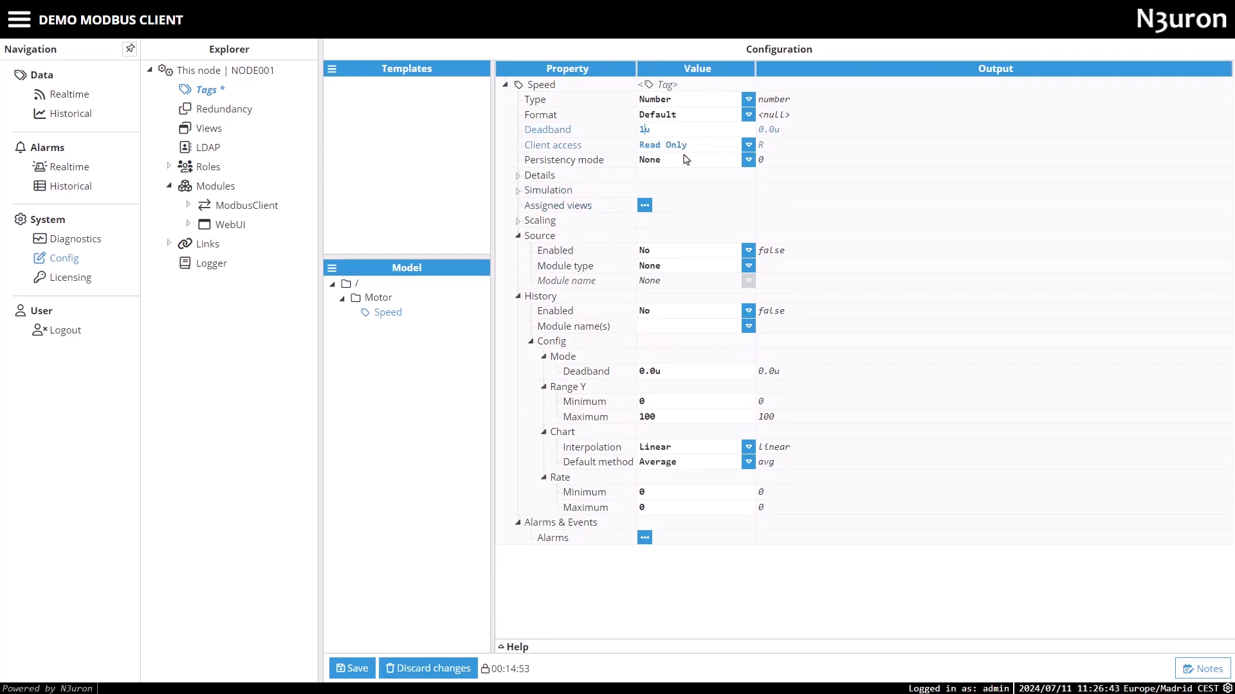
# Enable the Speed tag's source with ModbusClient as both module type and module name
pyautogui.click(519, 296)
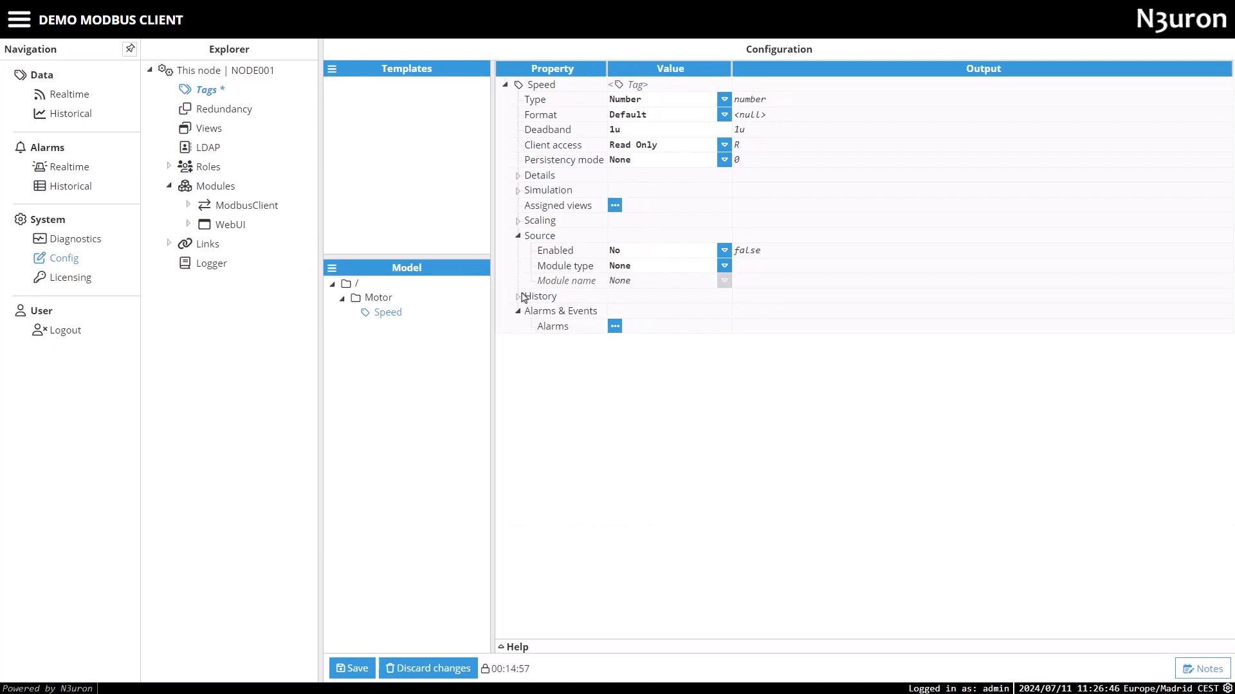
pyautogui.click(637, 251)
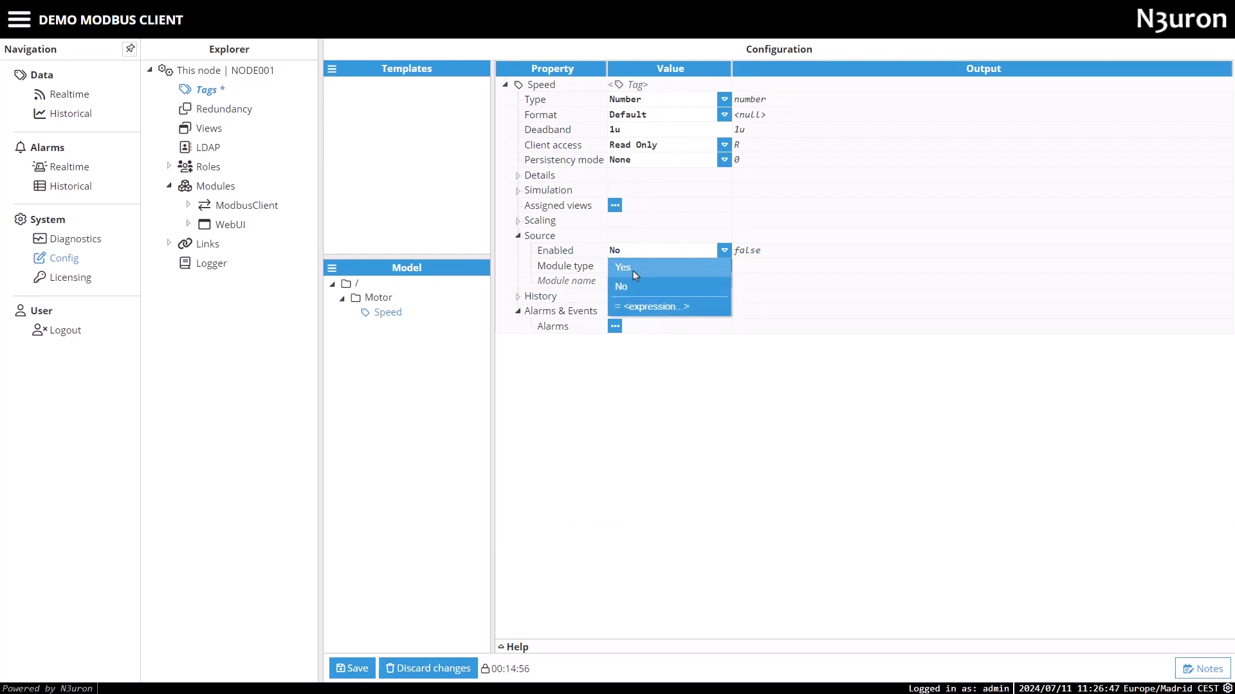
pyautogui.click(633, 272)
pyautogui.click(639, 273)
pyautogui.scroll(-5, 636, 394)
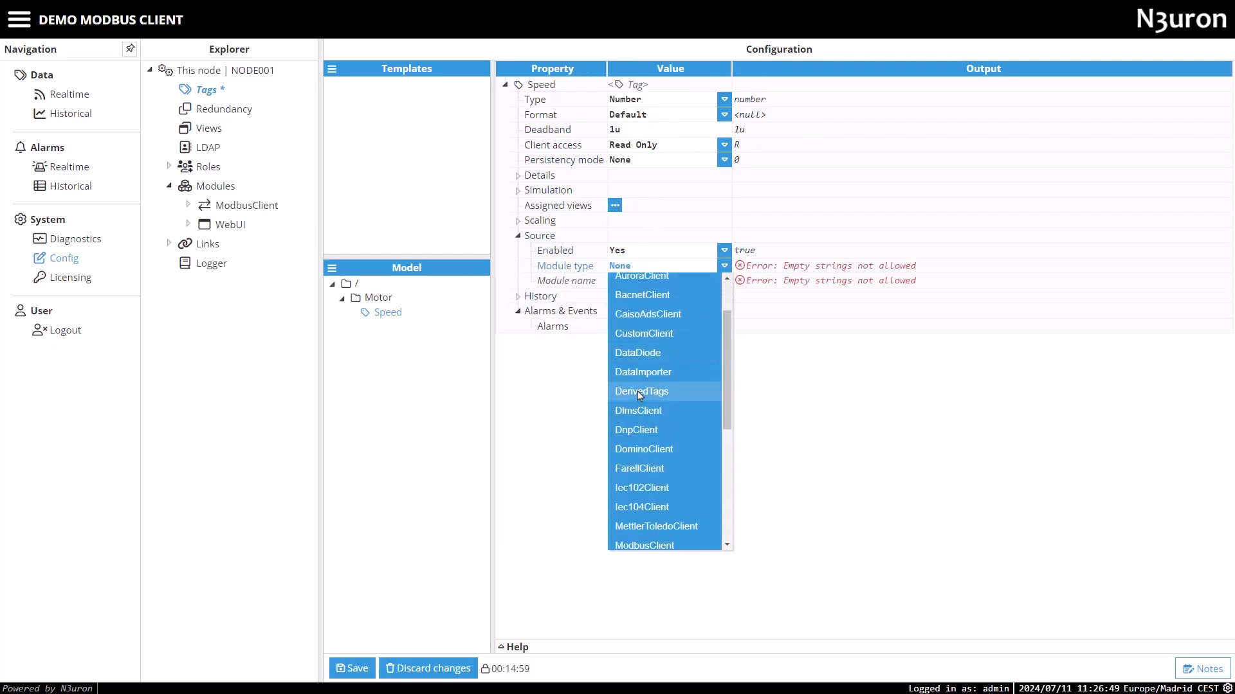
pyautogui.scroll(-1, 639, 392)
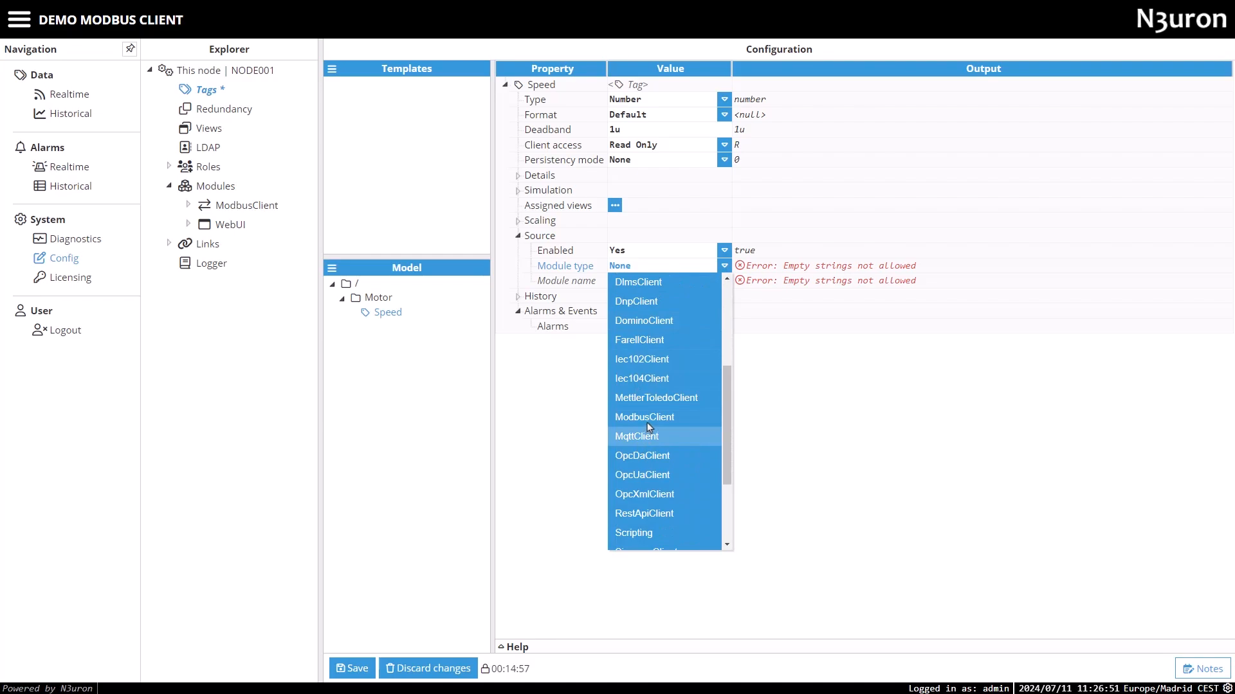
pyautogui.click(647, 418)
pyautogui.click(660, 281)
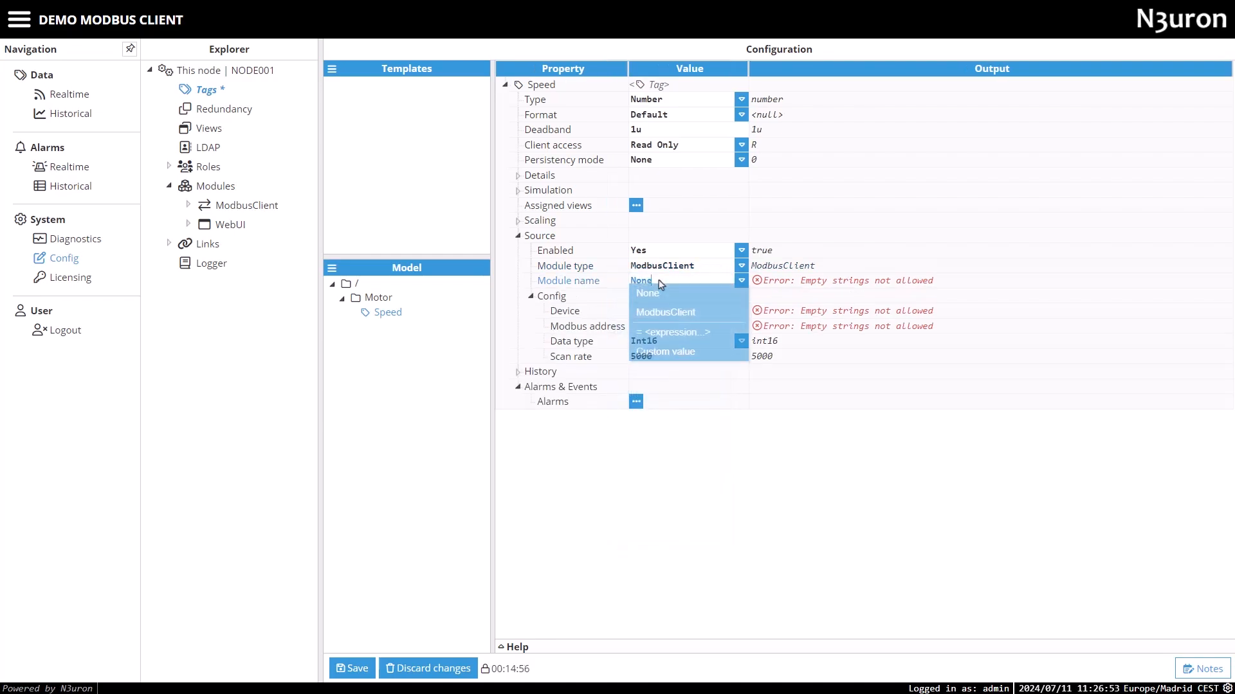
pyautogui.click(657, 315)
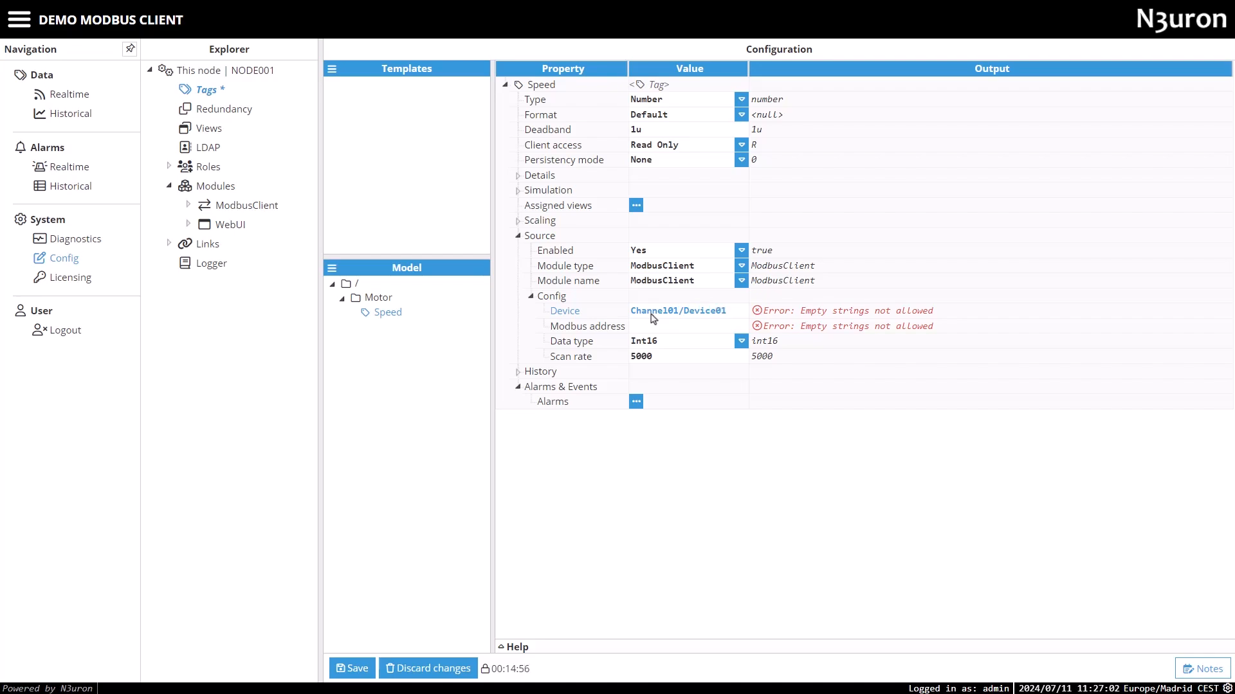
# Configure the Speed source with device Channel01/Device01, Modbus address 400001 and scan rate 500, and save the changes
pyautogui.click(653, 327)
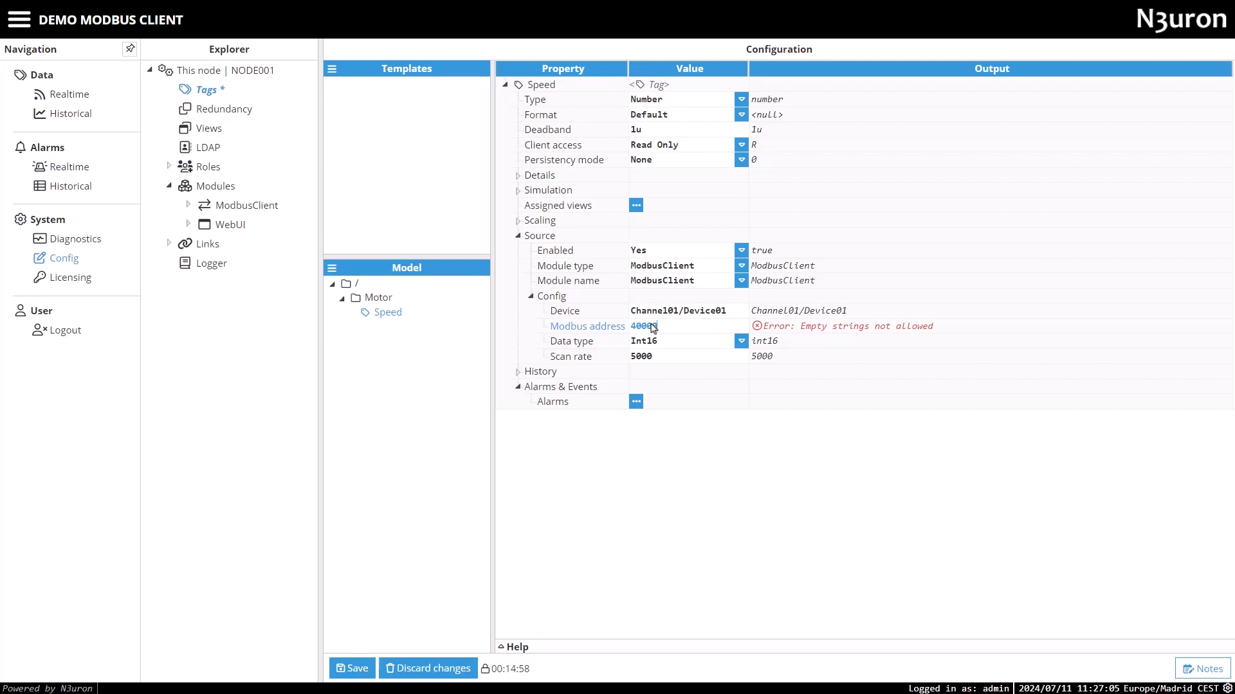
pyautogui.write('400001')
pyautogui.press('Return')
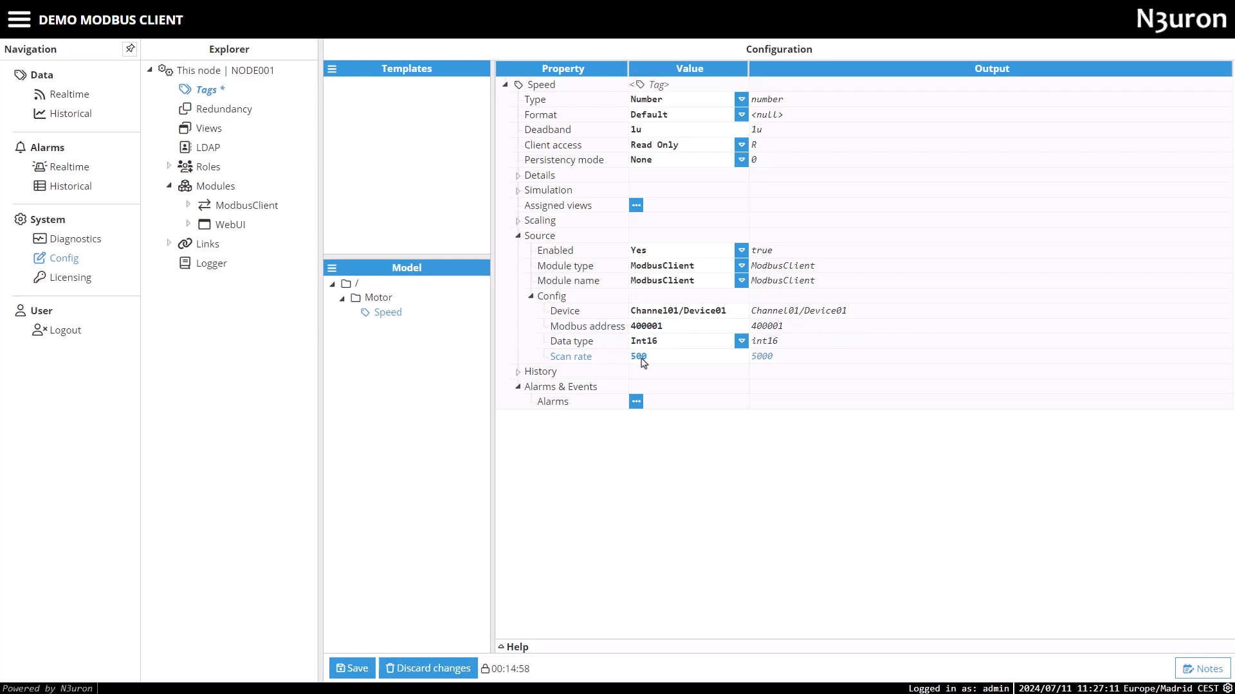
pyautogui.click(363, 669)
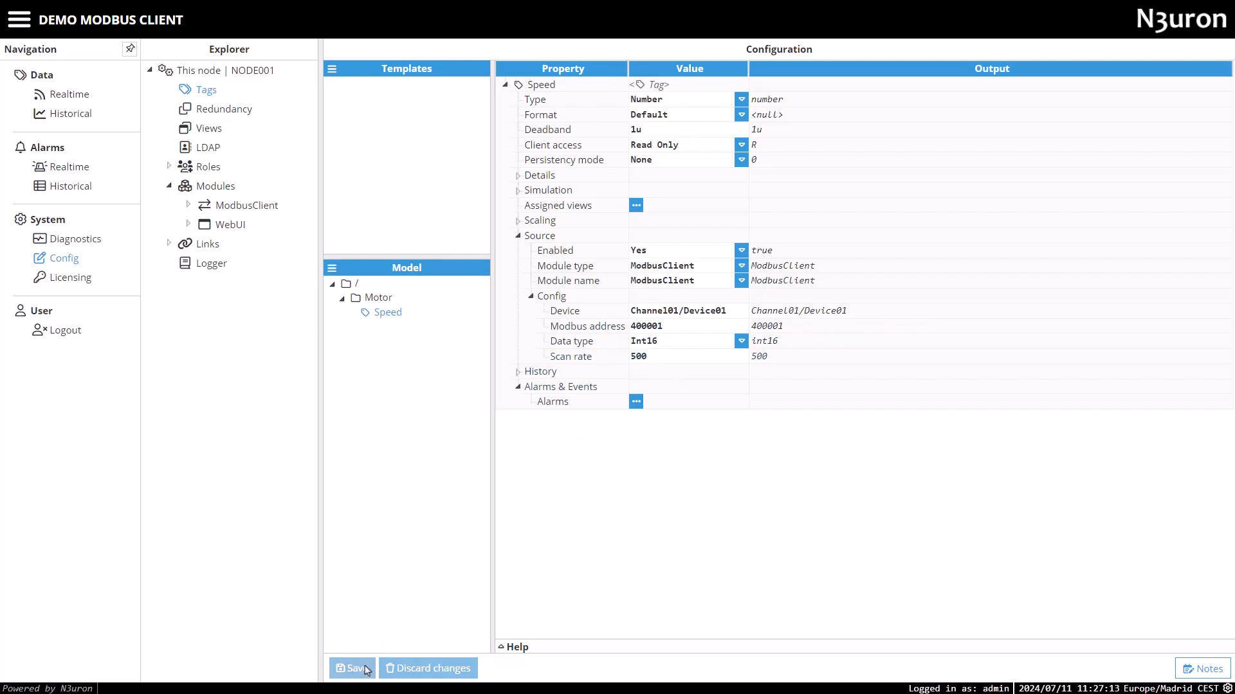
# Duplicate the Speed tag and name the copy SetpointSpeed
pyautogui.click(395, 358)
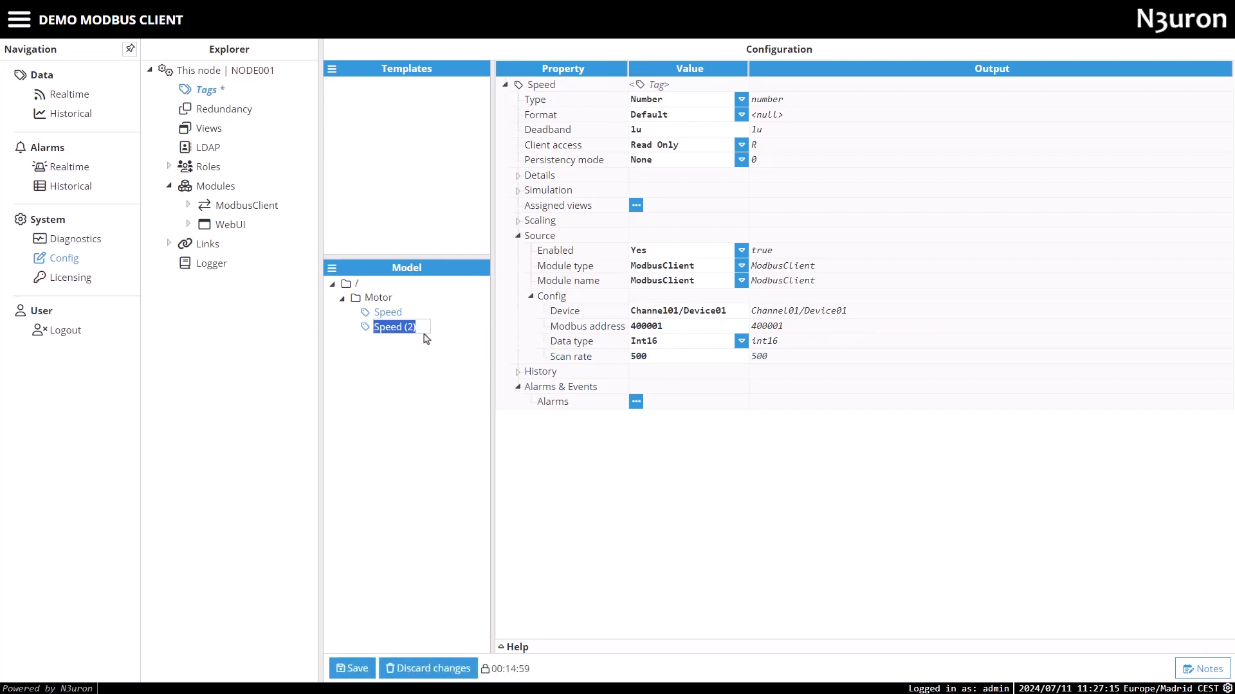
pyautogui.write('SetpointSpeed')
pyautogui.press('Return')
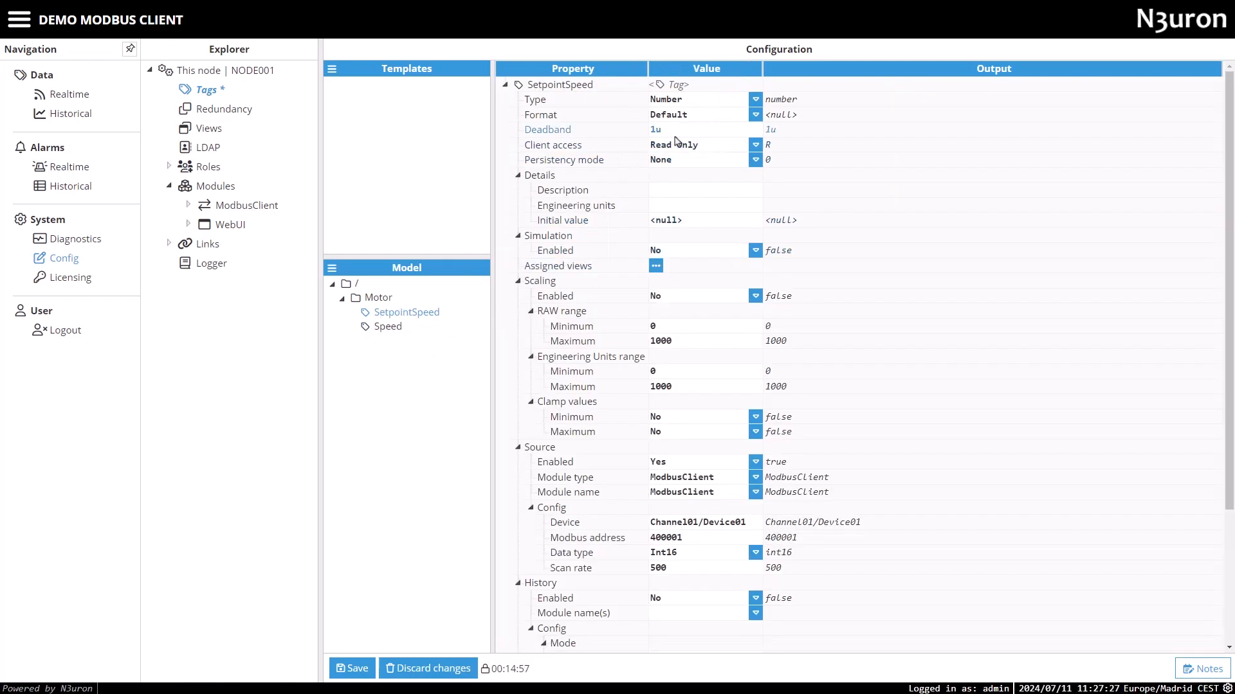
# Set the SetpointSpeed tag's client access to Read/Write and its deadband to 0.0u
pyautogui.click(692, 145)
pyautogui.click(679, 180)
pyautogui.click(672, 130)
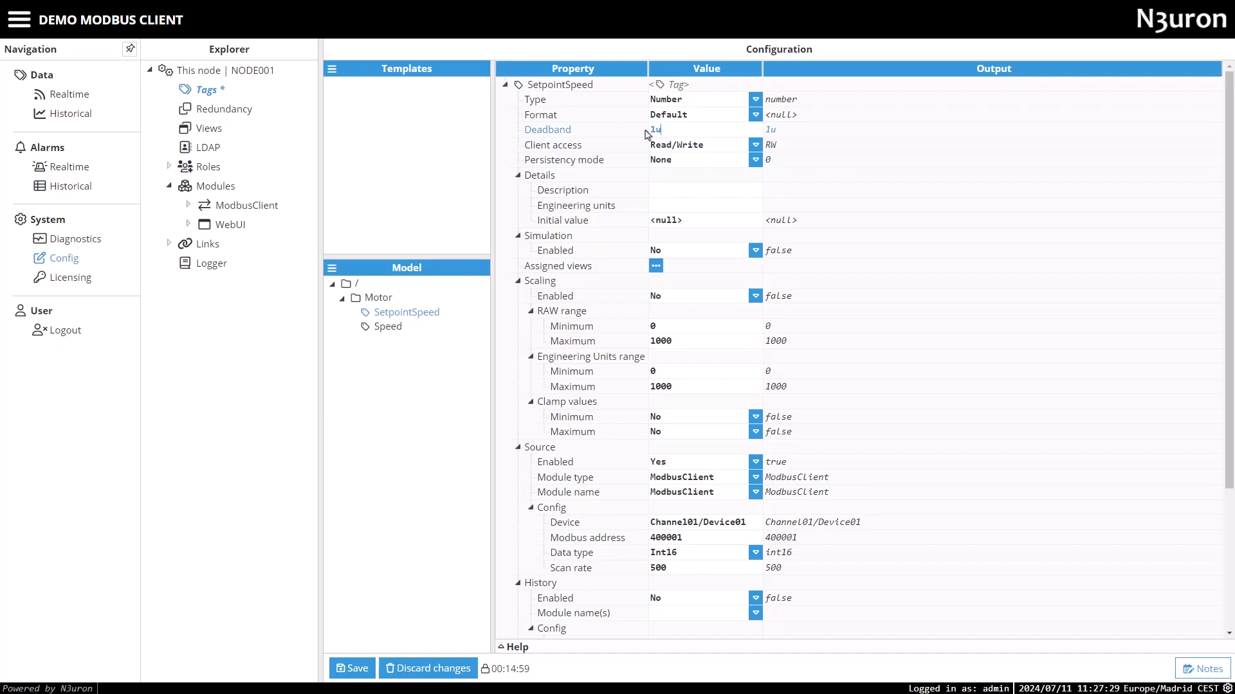
pyautogui.write('0')
# Set the SetpointSpeed source to Modbus address 400002 with scan rate 1000, and save the changes
pyautogui.click(519, 175)
pyautogui.click(518, 190)
pyautogui.click(519, 224)
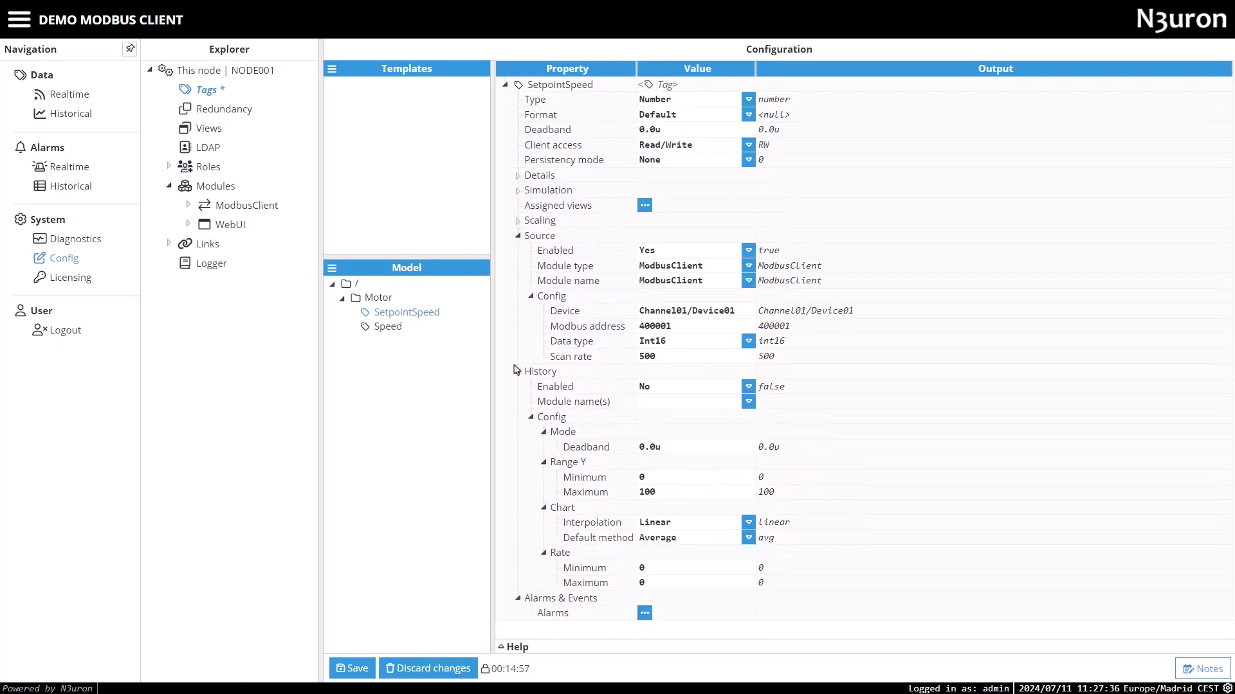
pyautogui.click(518, 371)
pyautogui.click(654, 329)
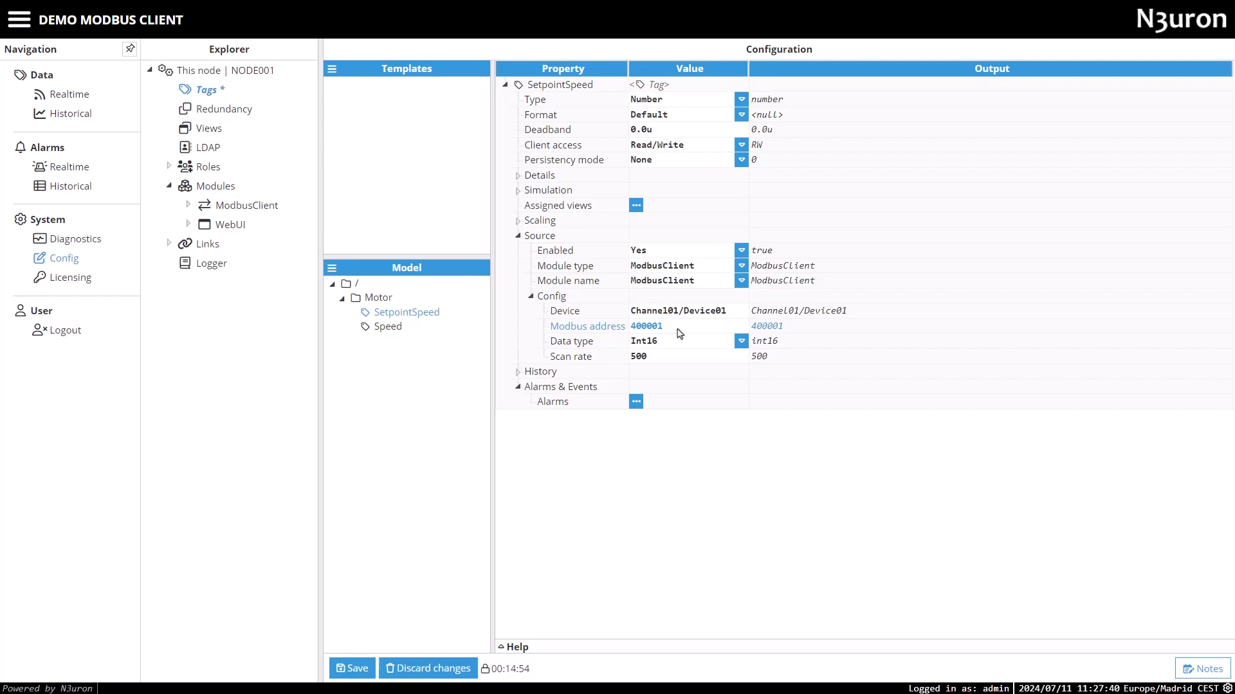
pyautogui.press('BackSpace')
pyautogui.write('2')
pyautogui.click(636, 358)
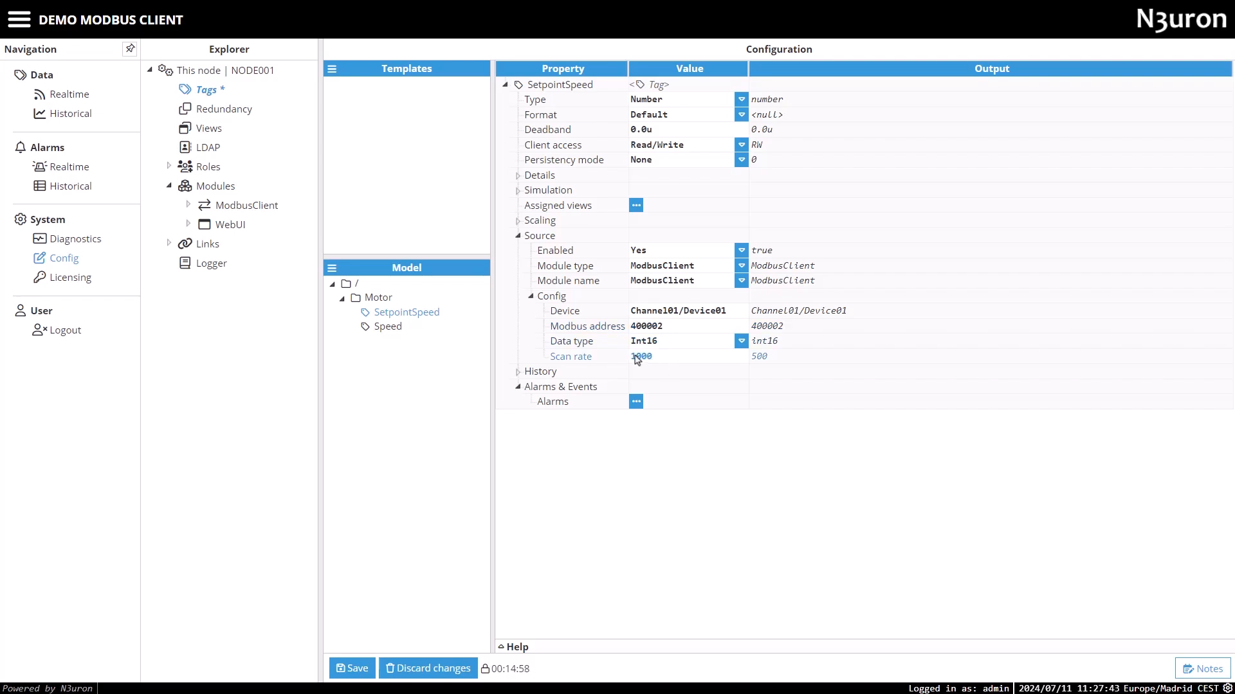
pyautogui.click(730, 375)
pyautogui.click(649, 329)
pyautogui.click(353, 670)
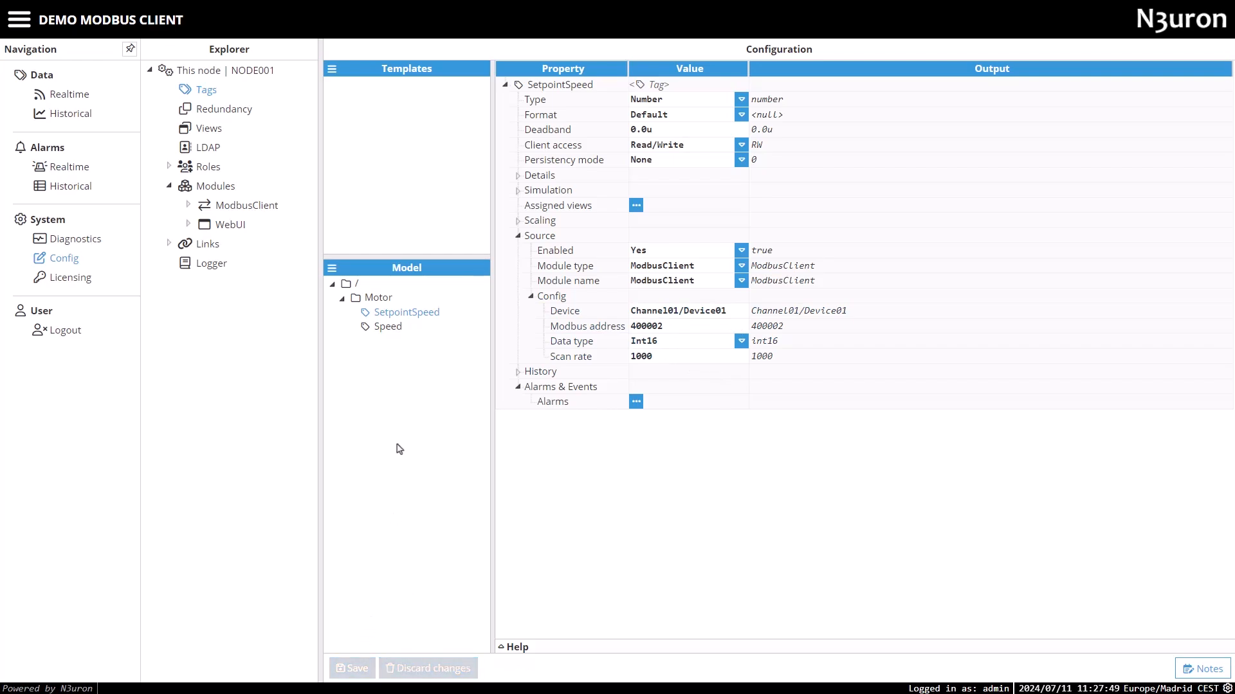
# Duplicate the Speed tag again and name the copy MotorTemp
pyautogui.click(394, 326)
pyautogui.rightClick(391, 329)
pyautogui.click(392, 376)
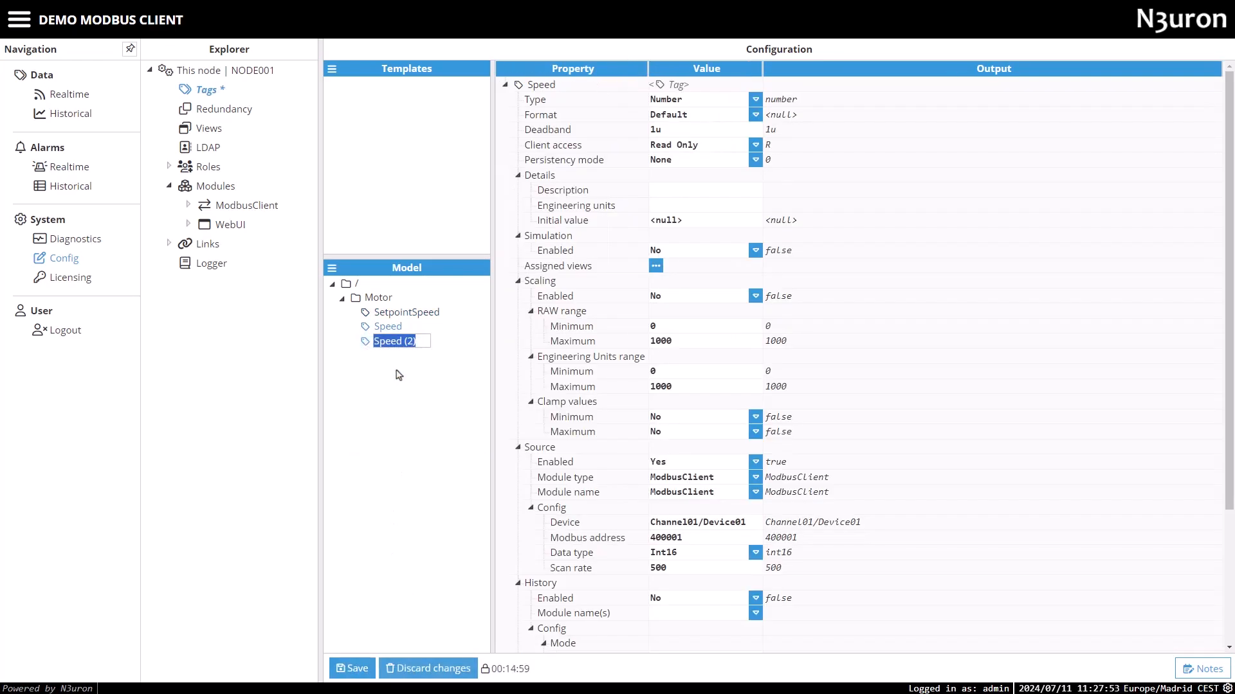
pyautogui.write('MotorTemp')
pyautogui.press('Return')
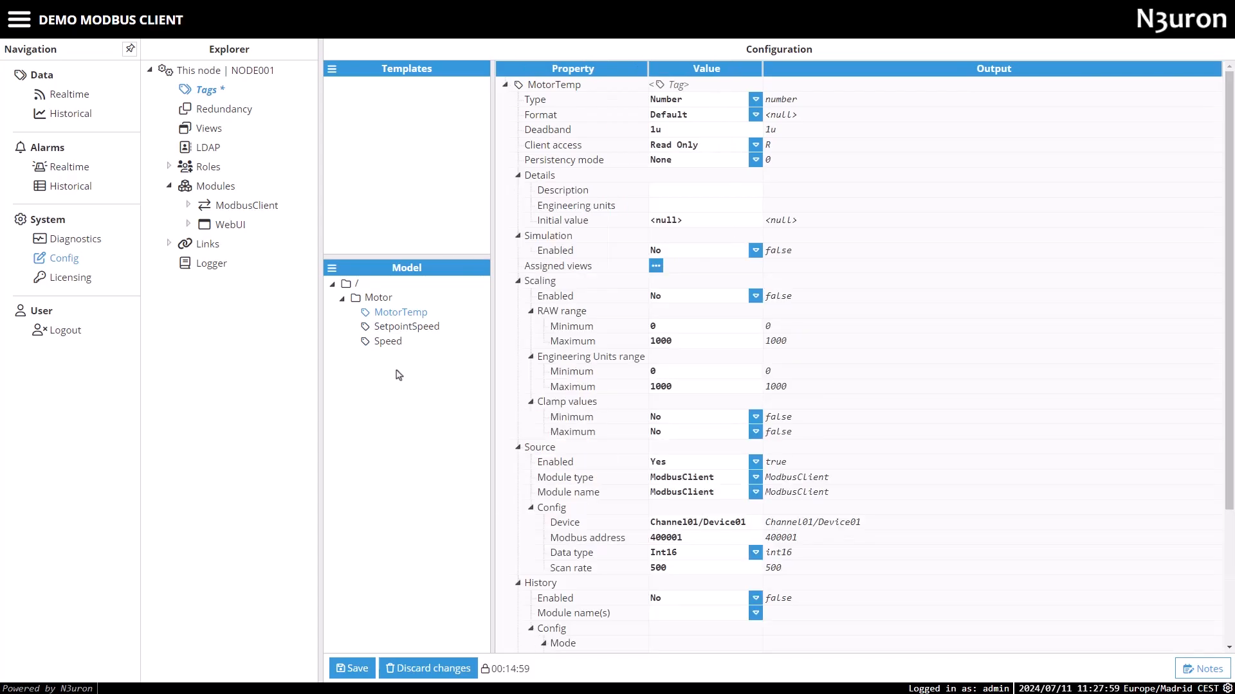
# Set the MotorTemp tag's deadband to 0.1u
pyautogui.doubleClick(651, 132)
pyautogui.write('0.')
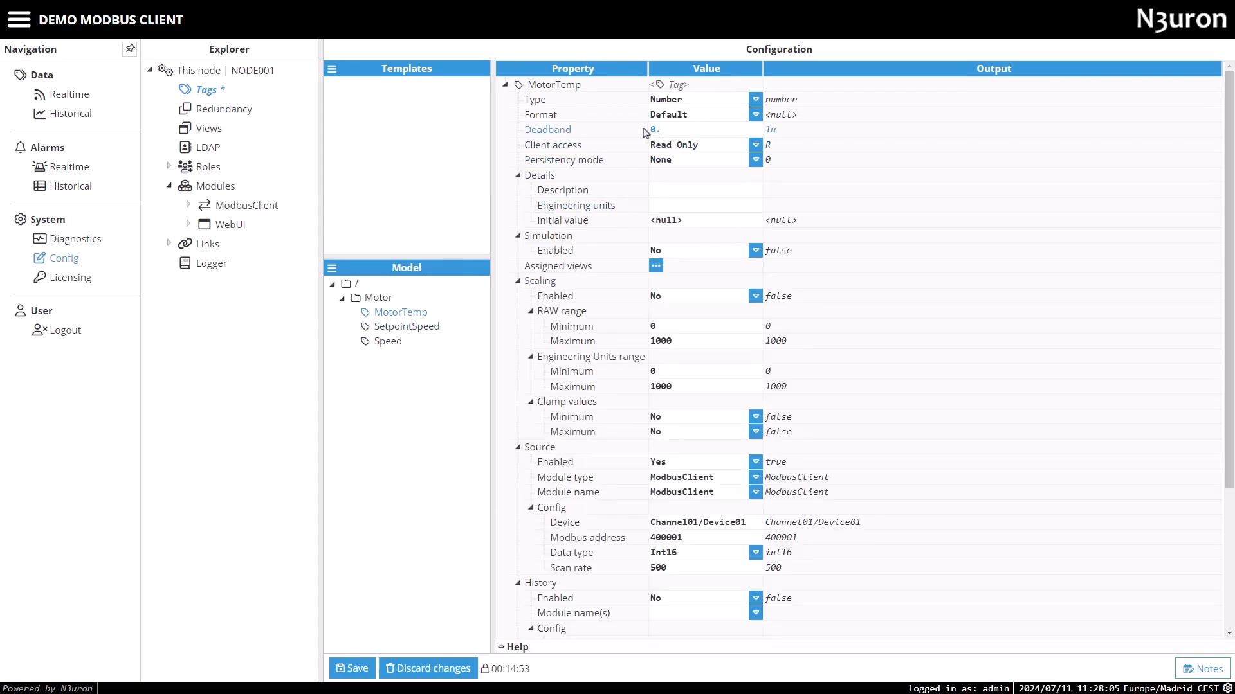
pyautogui.write('1u')
# Set the MotorTemp source to Modbus address 400003 with data type Float32, and save the changes
pyautogui.click(680, 537)
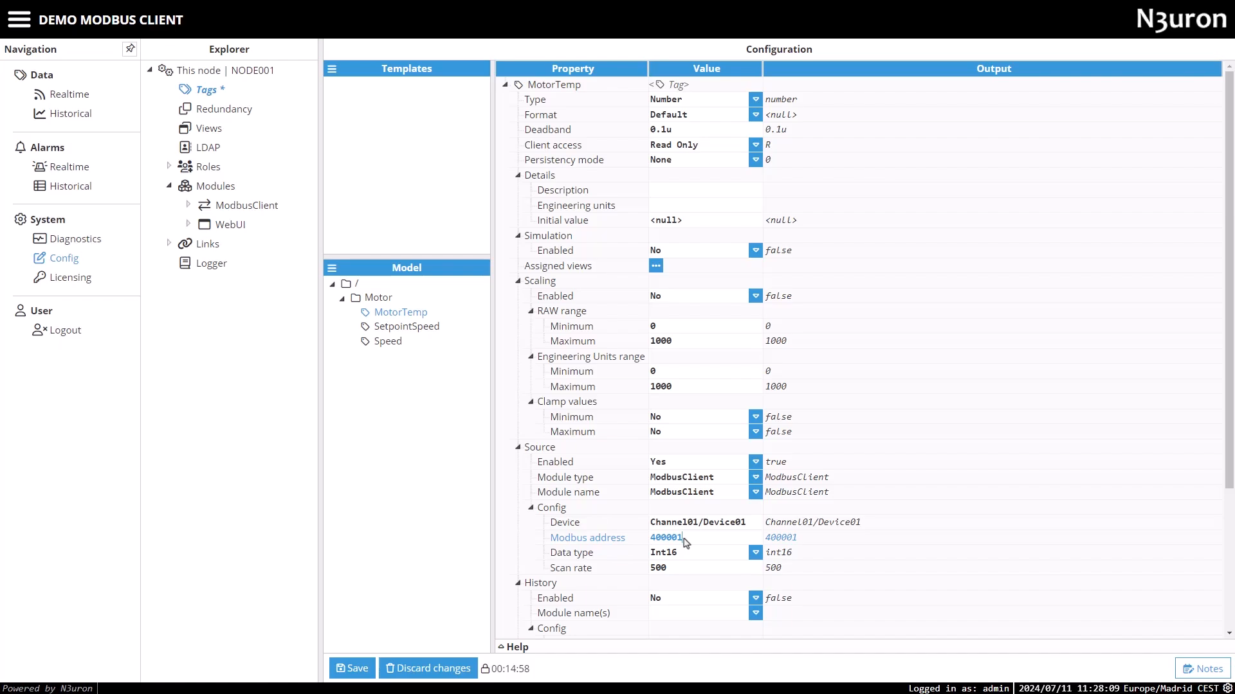
pyautogui.click(681, 553)
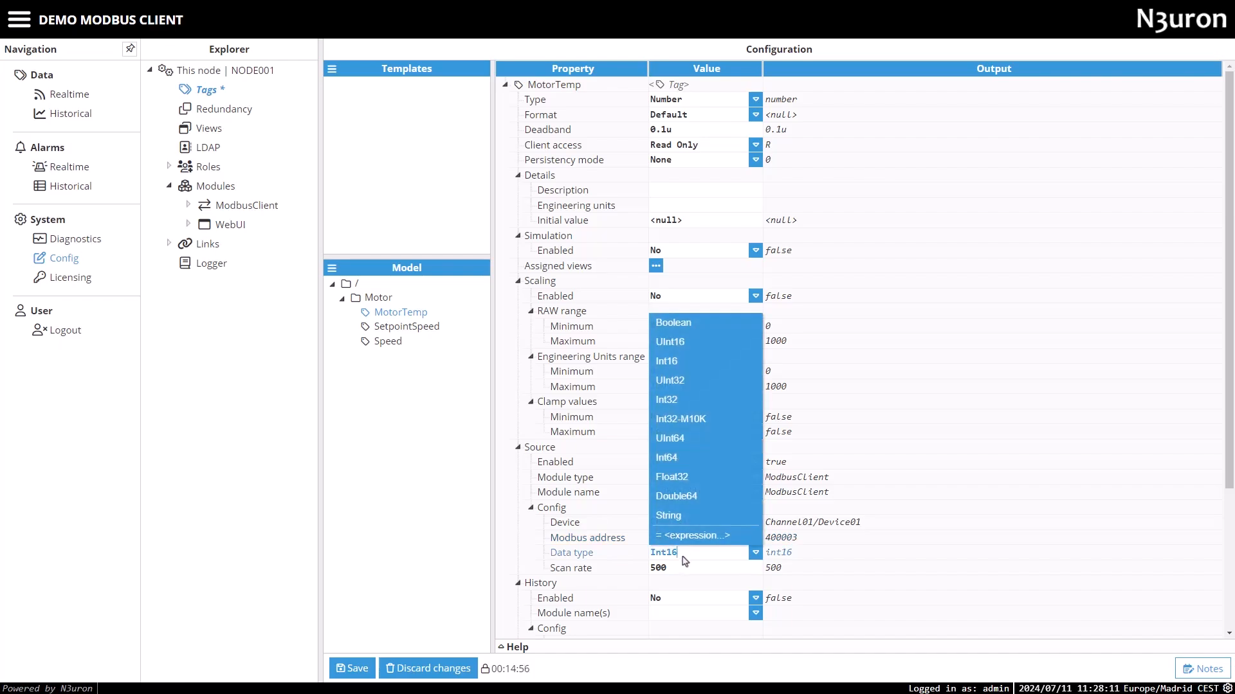
pyautogui.click(677, 477)
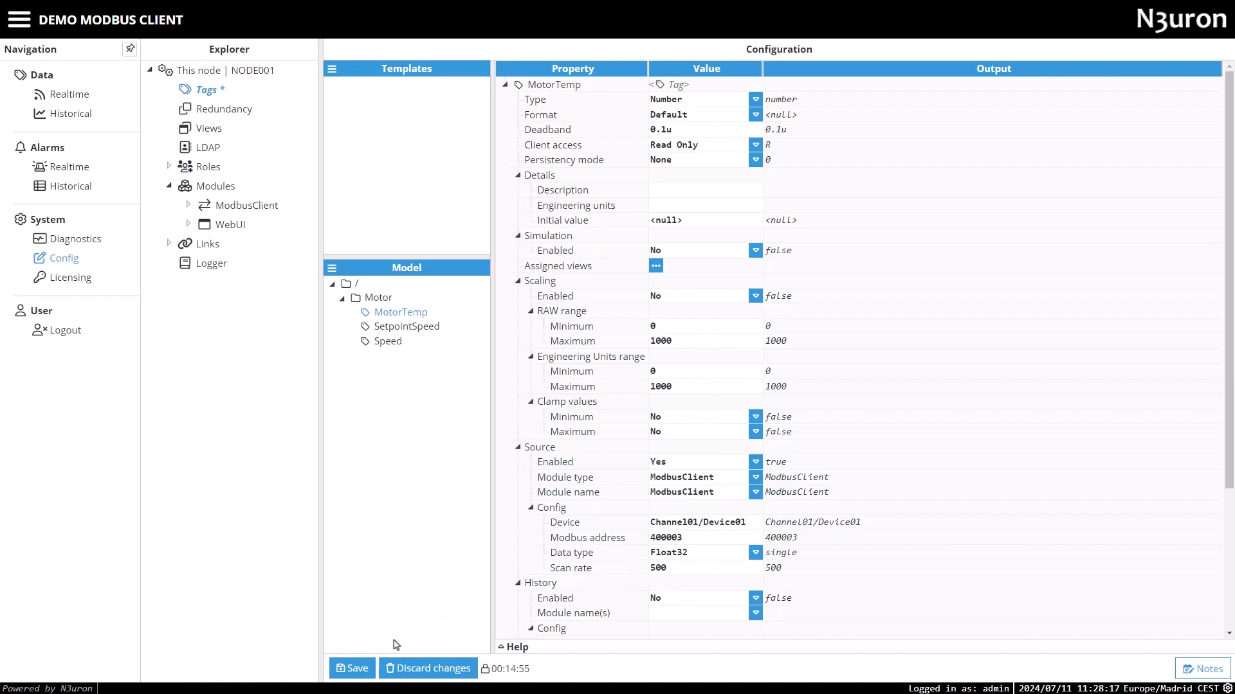
pyautogui.click(354, 673)
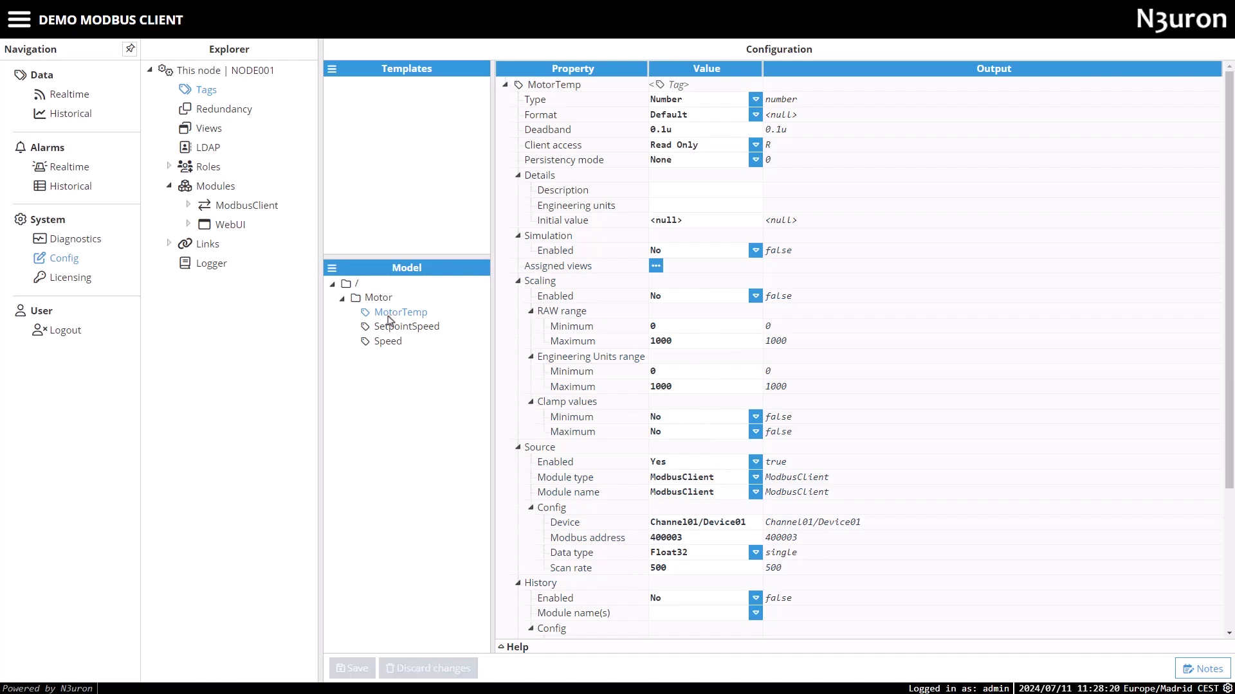
# Duplicate the MotorTemp tag and name the copy Running
pyautogui.rightClick(390, 319)
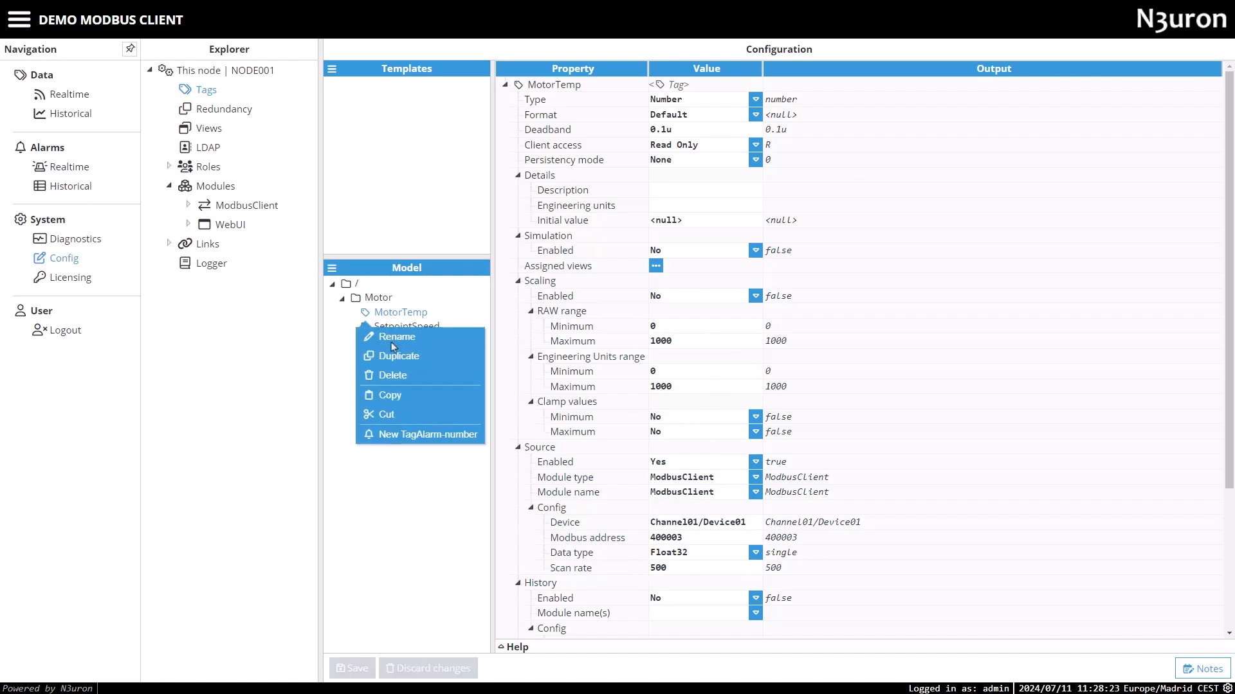
pyautogui.click(394, 350)
pyautogui.write('Running')
pyautogui.press('Return')
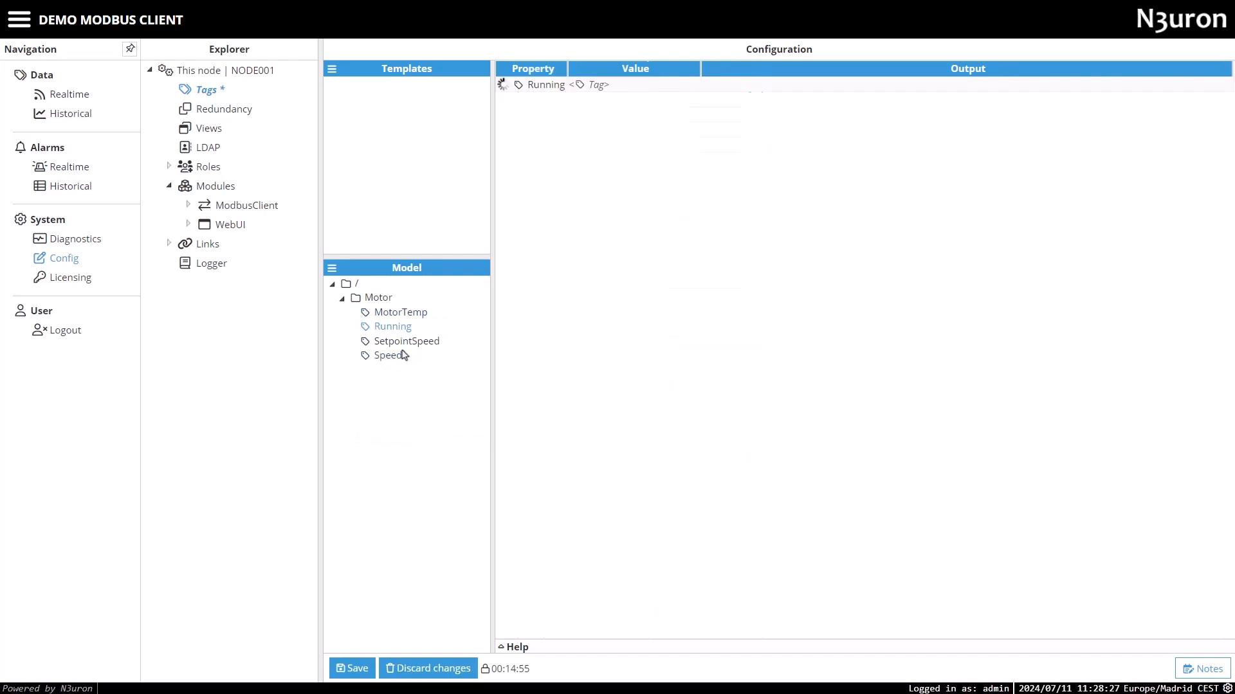
# Set the Running tag's type to Boolean and its source to Modbus address 400005.0 with data type Boolean
pyautogui.click(682, 100)
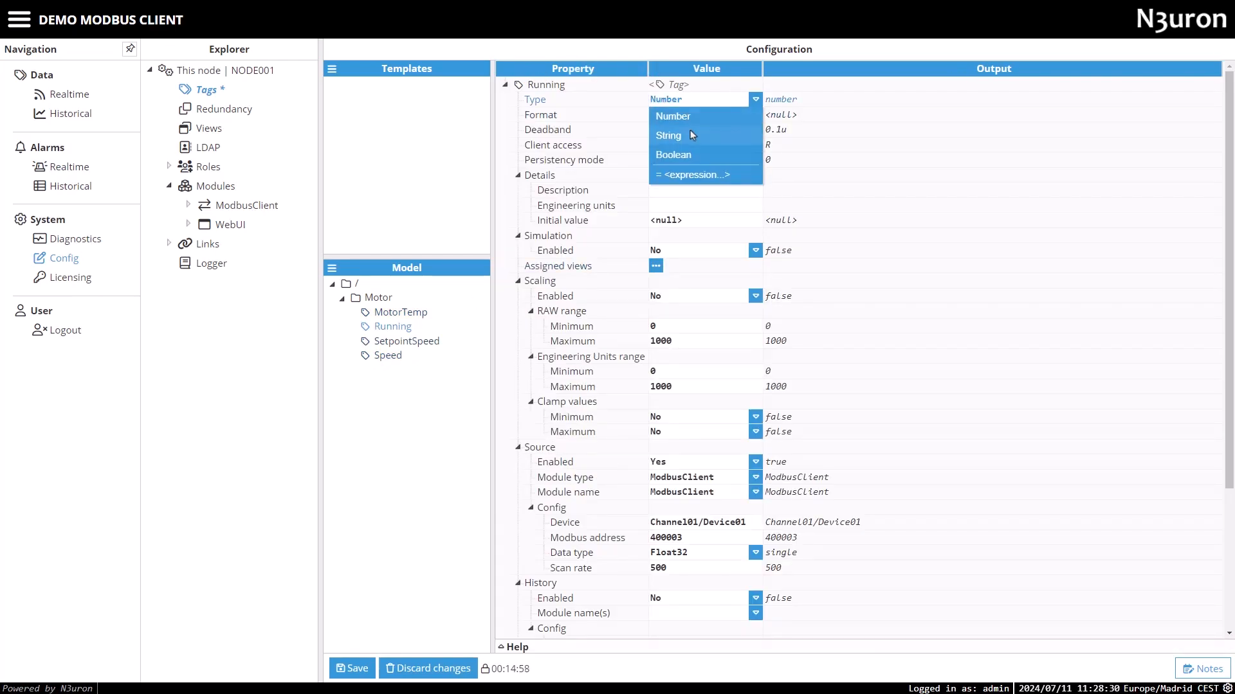
pyautogui.click(684, 155)
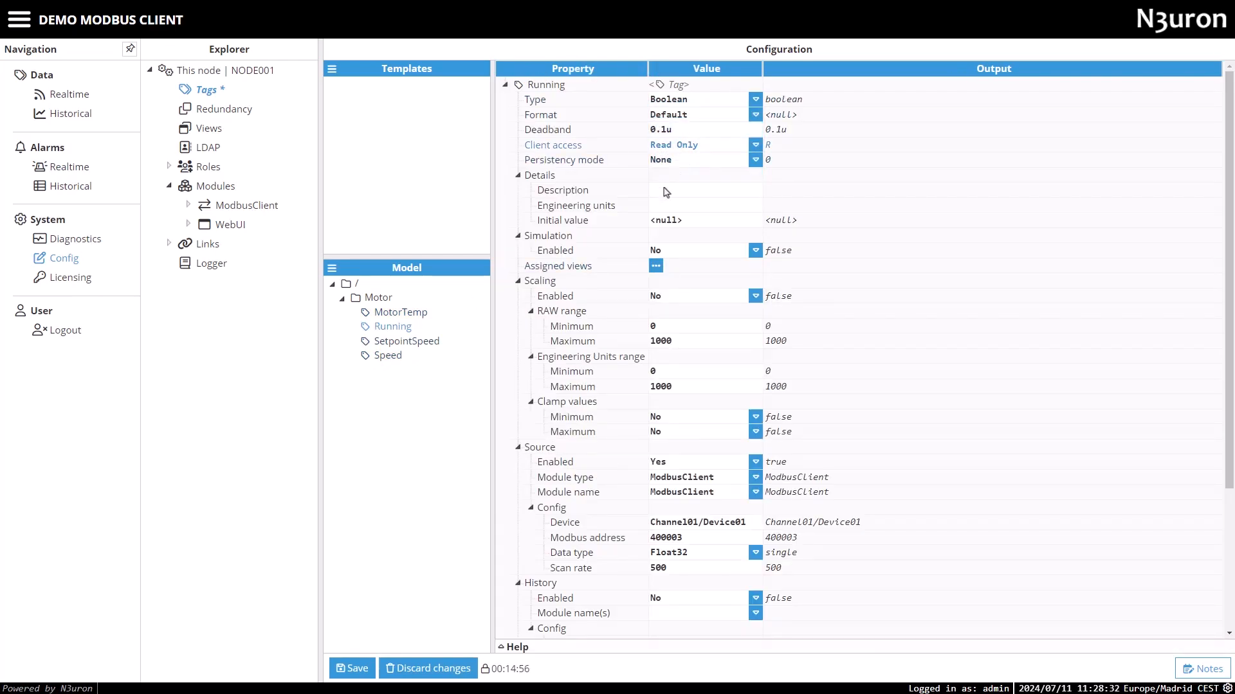
pyautogui.click(518, 191)
pyautogui.click(517, 221)
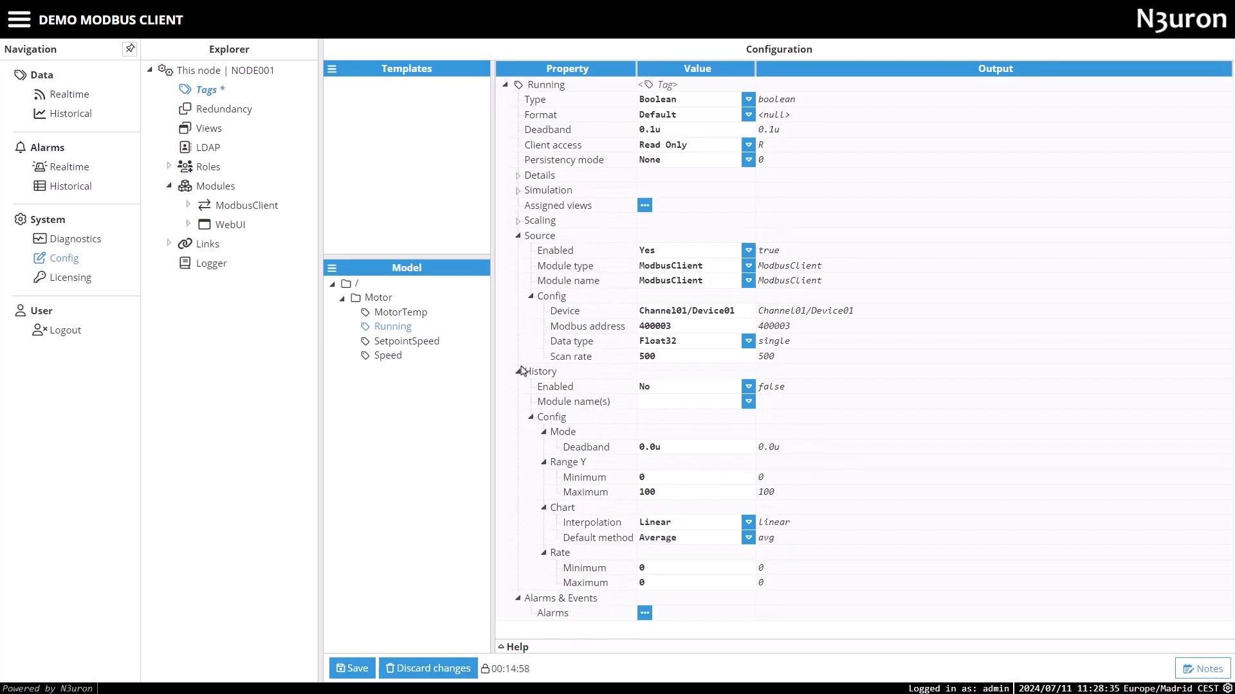
pyautogui.click(517, 373)
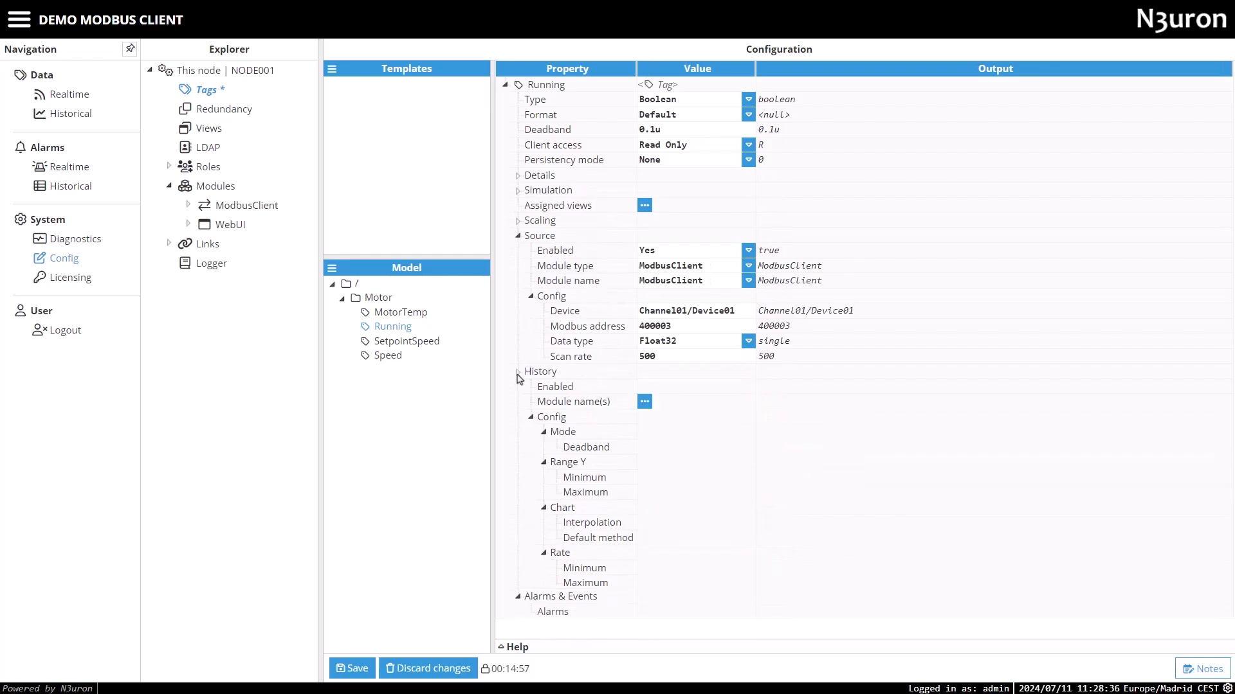
pyautogui.click(669, 341)
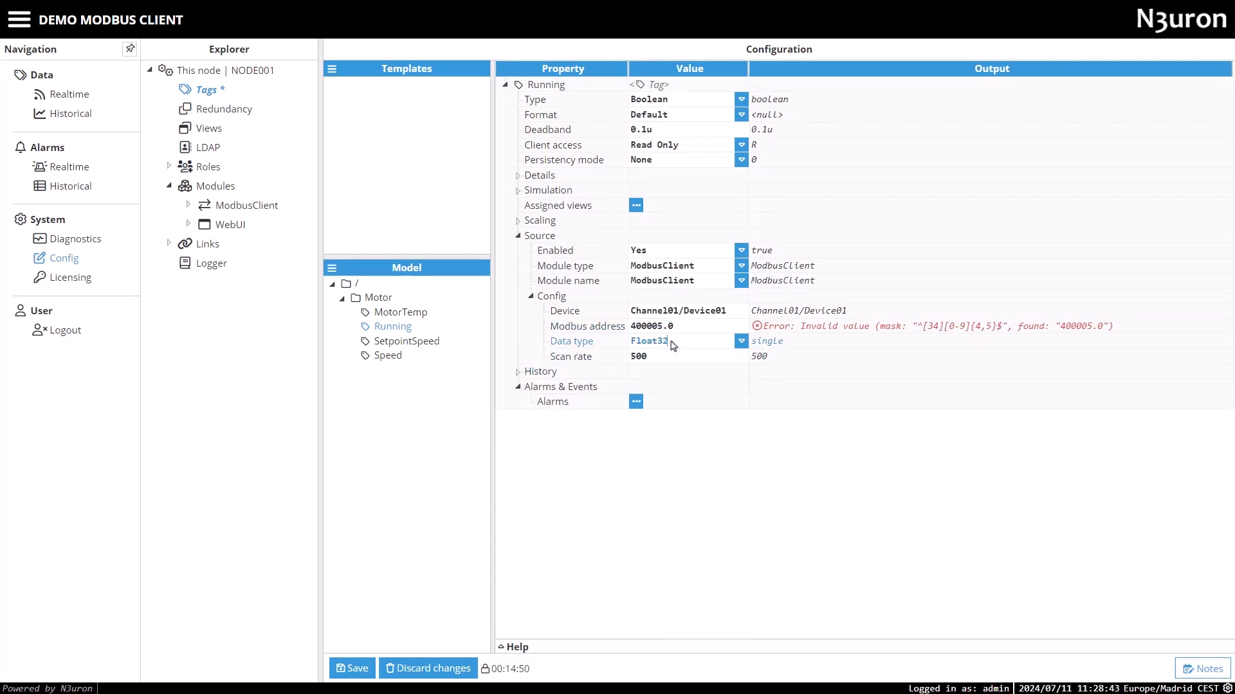
pyautogui.click(665, 357)
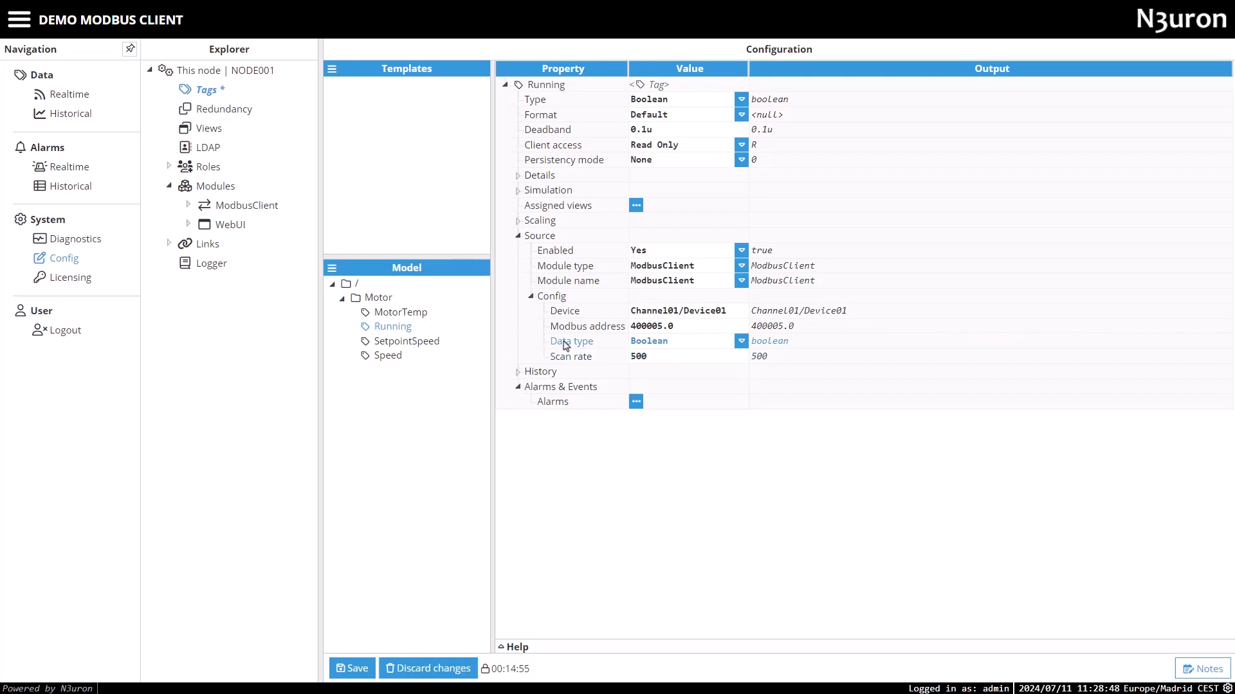
# Duplicate the Running tag and name the copy Stopping
pyautogui.rightClick(393, 327)
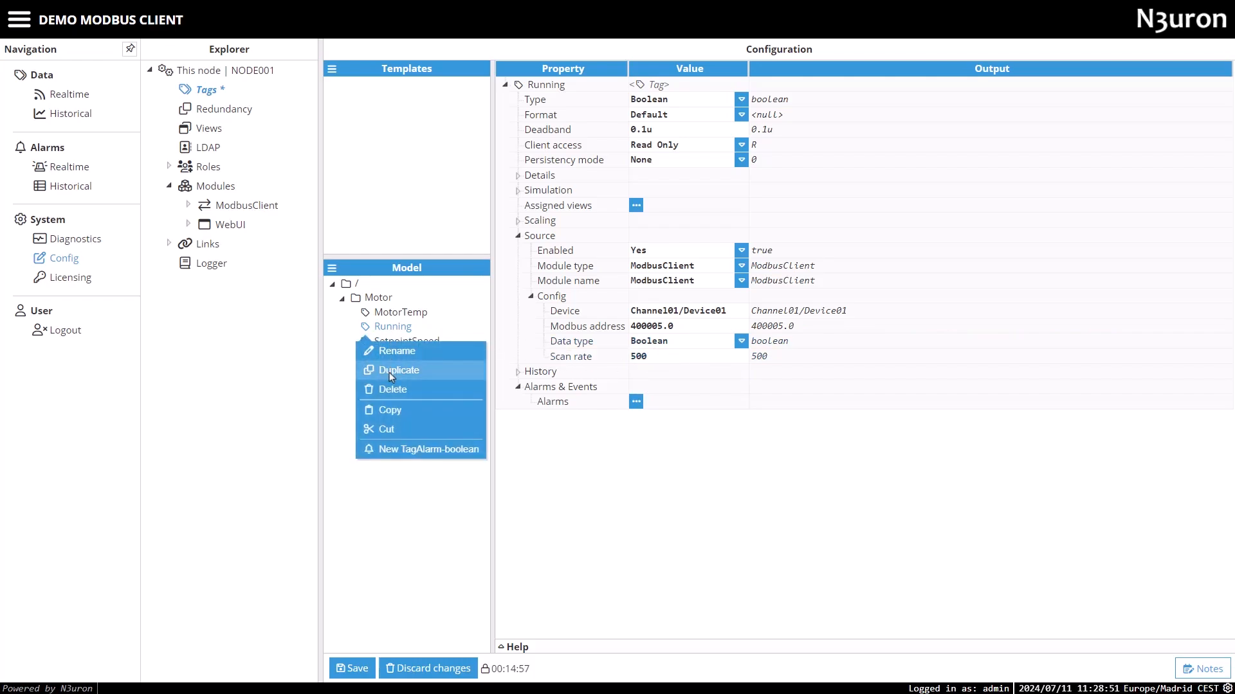
pyautogui.click(388, 373)
pyautogui.write('Stopping')
pyautogui.press('Return')
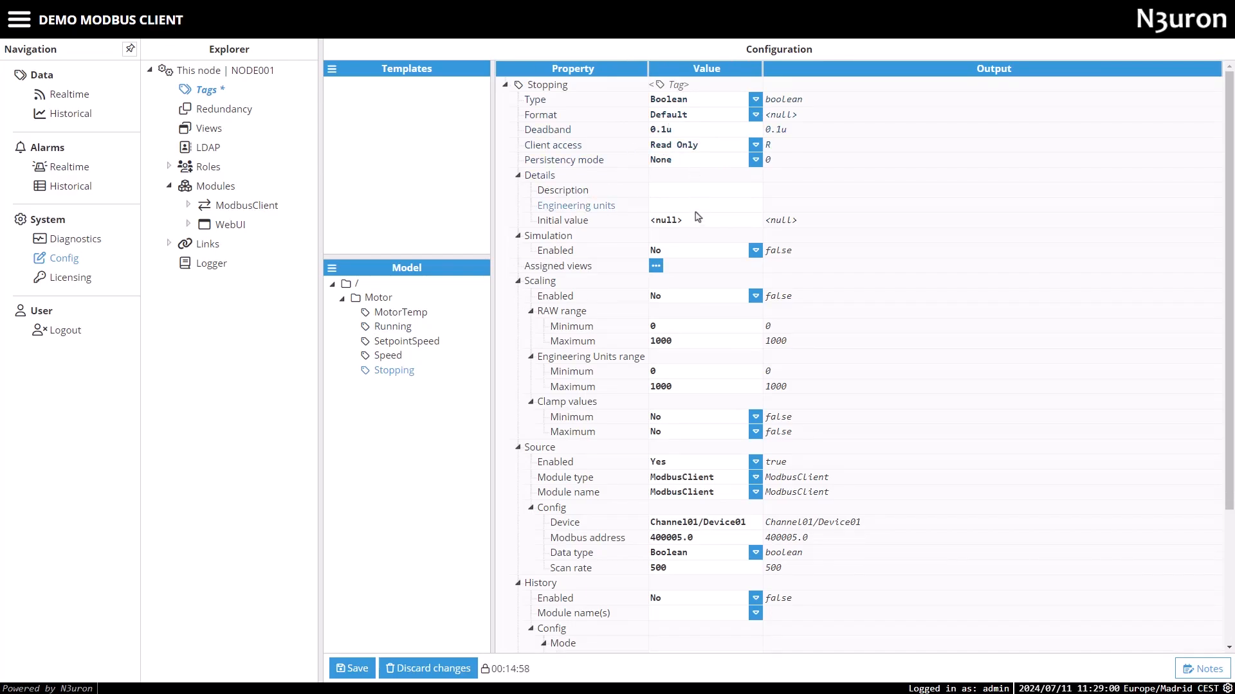
# Set the Stopping tag's Modbus address to 400005.1 and save the changes
pyautogui.click(519, 176)
pyautogui.click(518, 191)
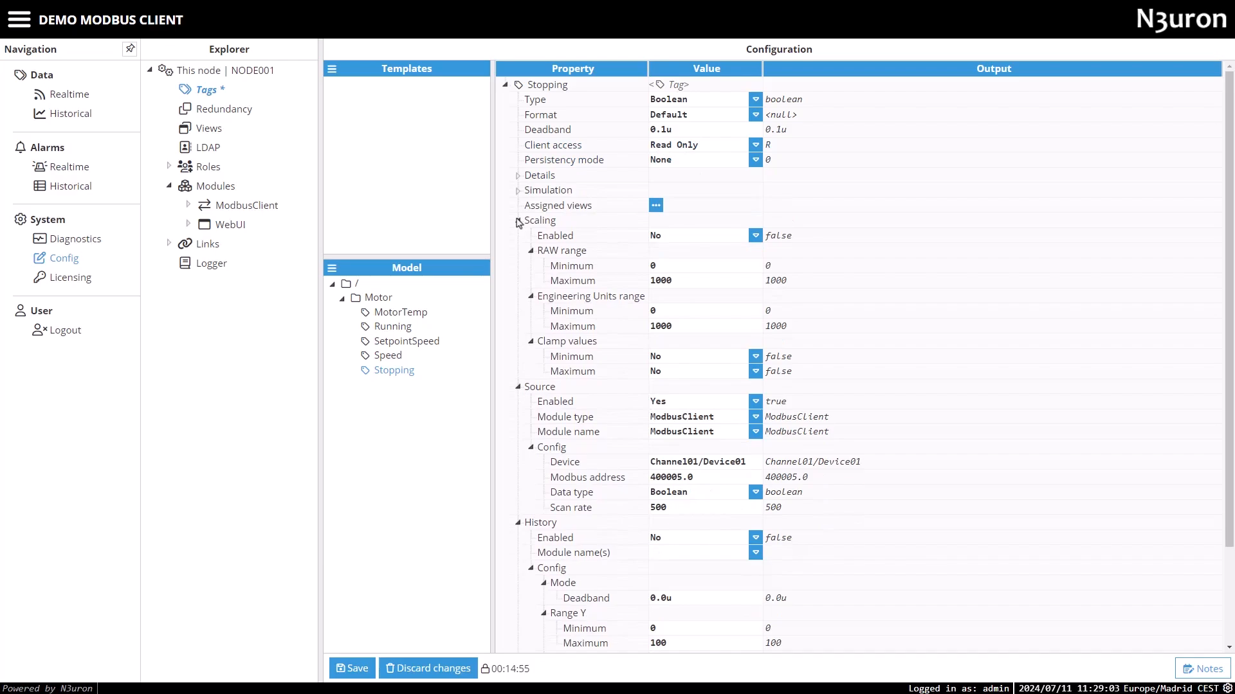
pyautogui.click(518, 221)
pyautogui.click(519, 372)
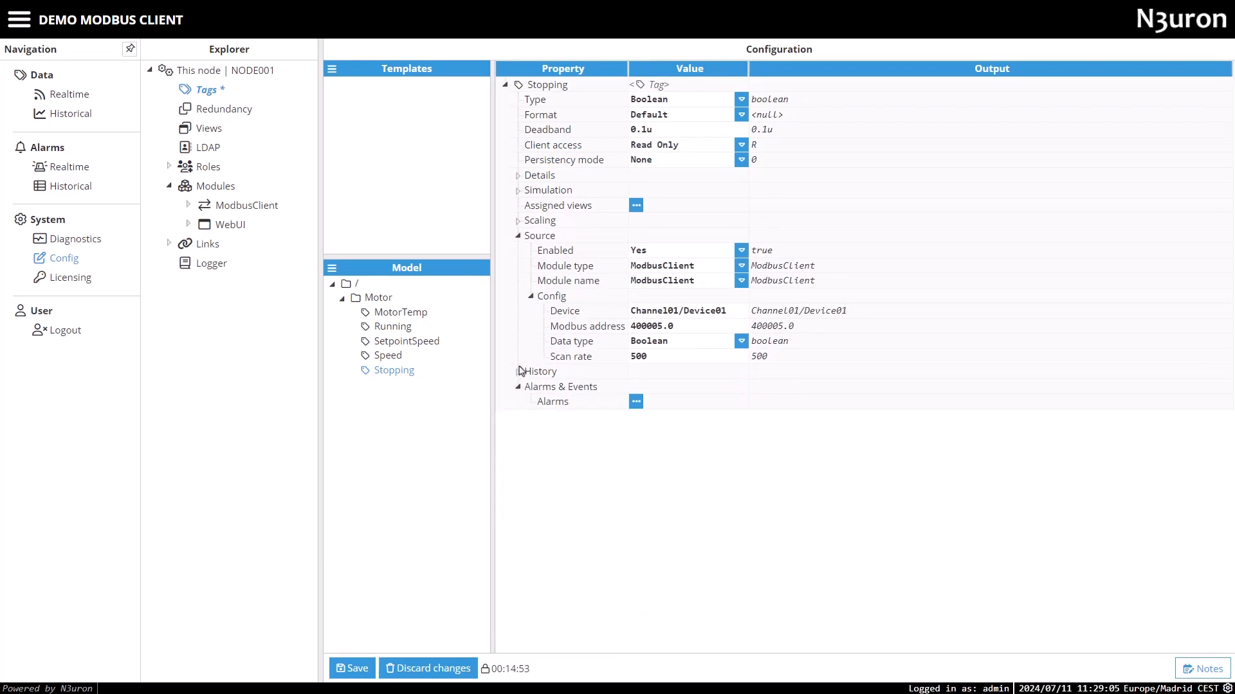
pyautogui.click(680, 327)
pyautogui.press('BackSpace')
pyautogui.write('1')
pyautogui.press('Return')
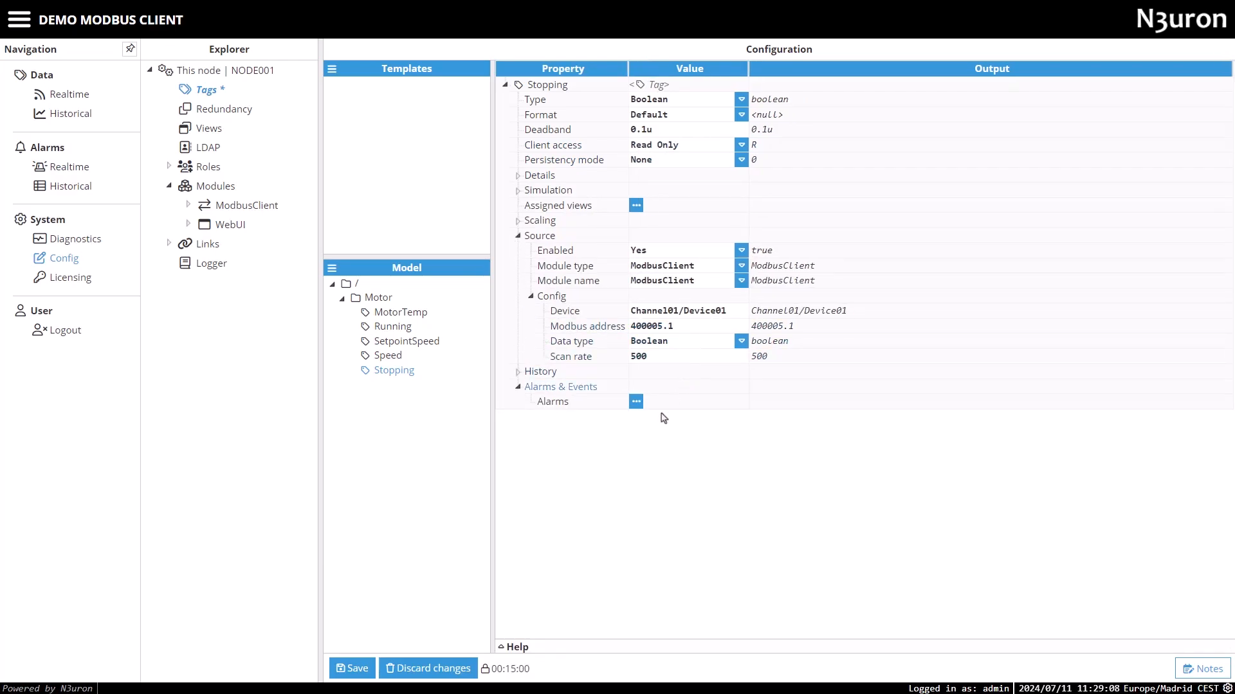
pyautogui.click(353, 668)
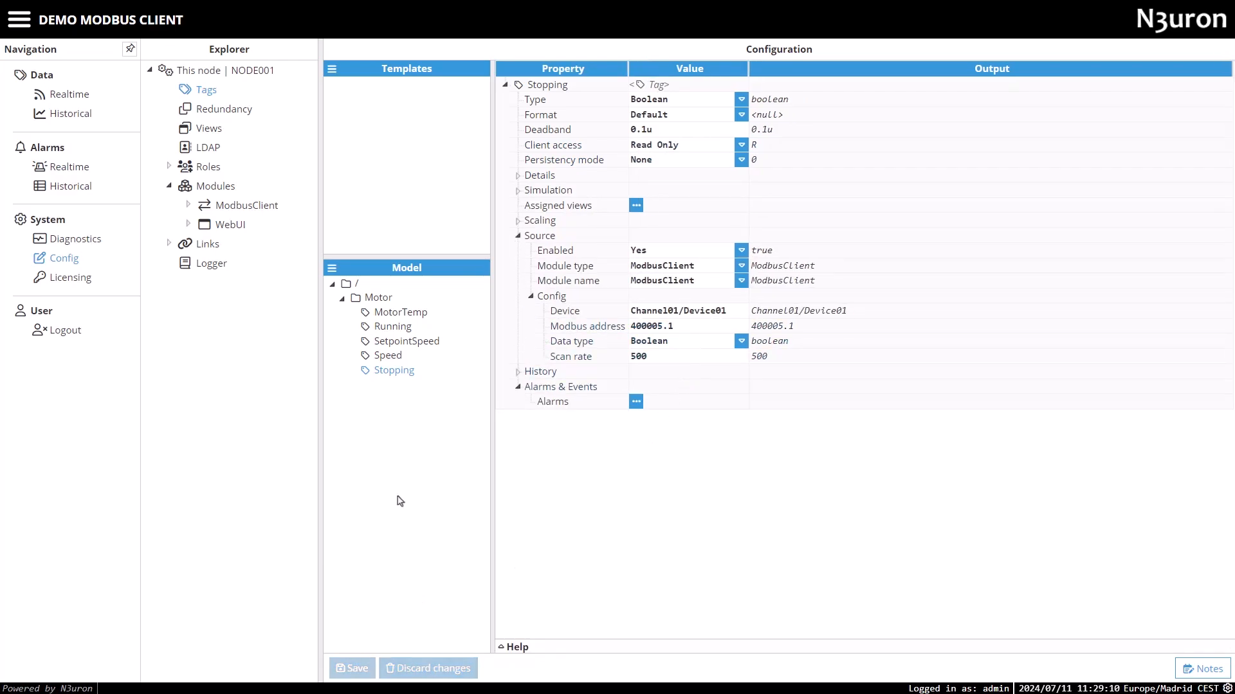
# Duplicate the Stopping tag and name the copy Start
pyautogui.rightClick(390, 373)
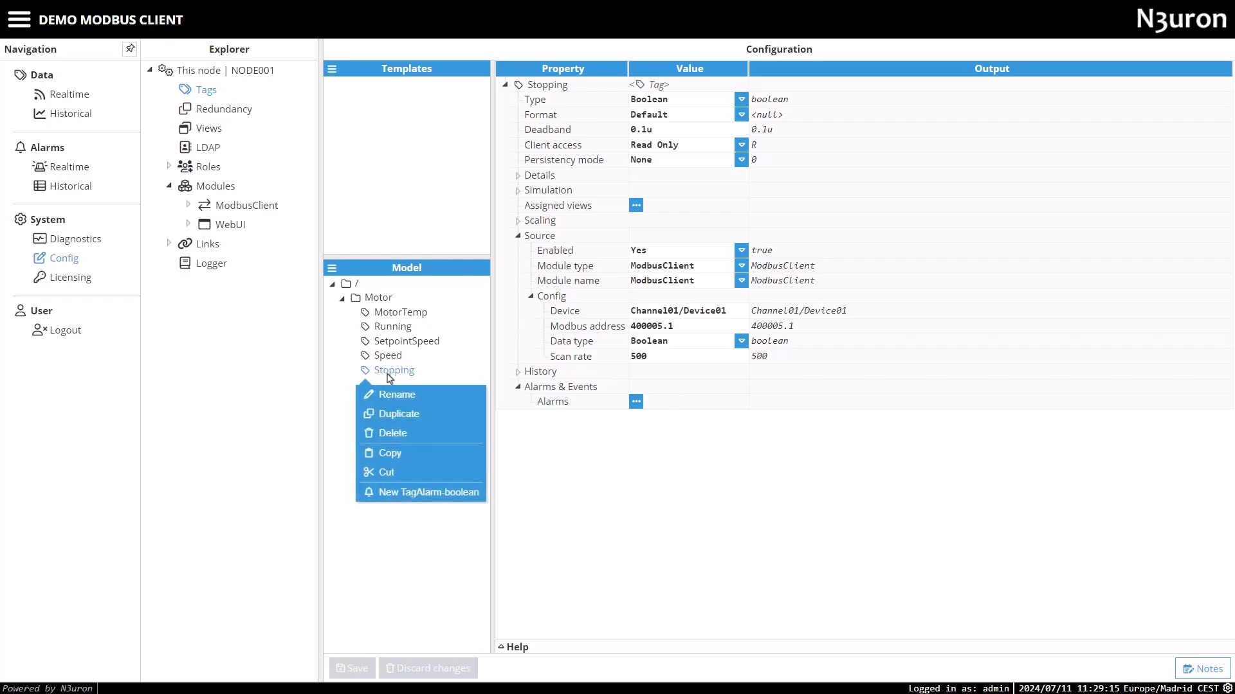
pyautogui.click(400, 413)
pyautogui.write('Start')
pyautogui.press('Return')
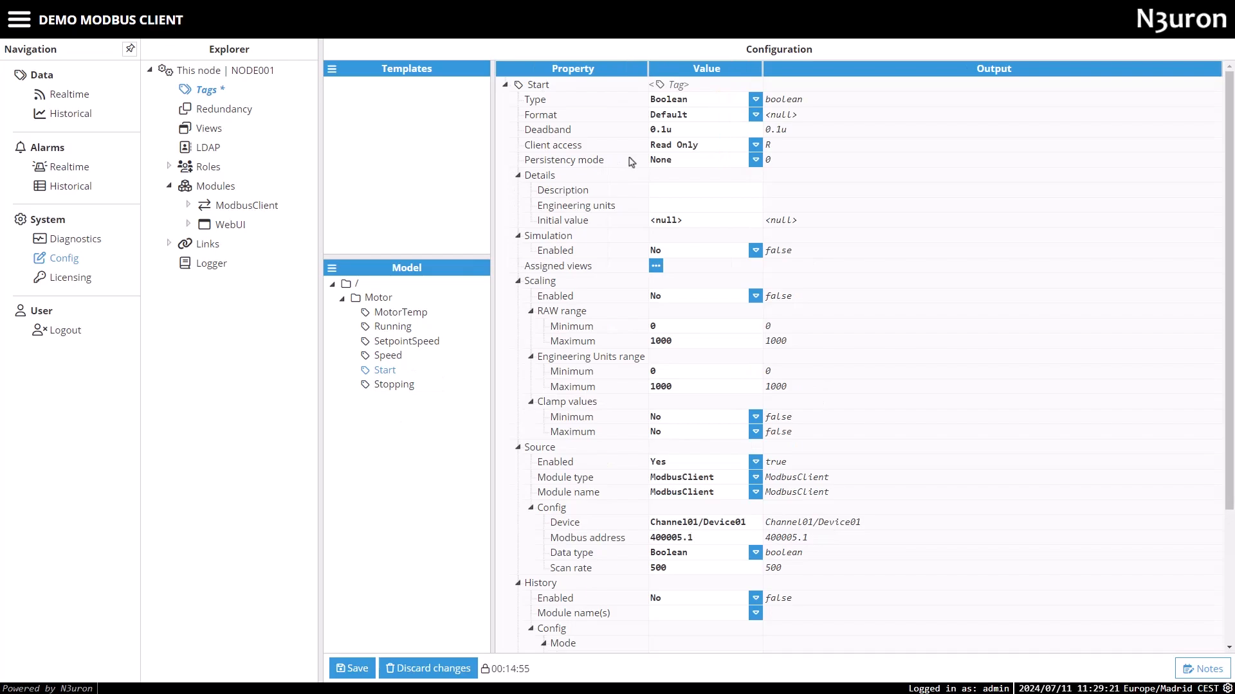
# Set the Start tag's client access to Read/Write, deadband to 0.0u and Modbus address to 000001, consulting the address format help
pyautogui.click(720, 147)
pyautogui.click(726, 177)
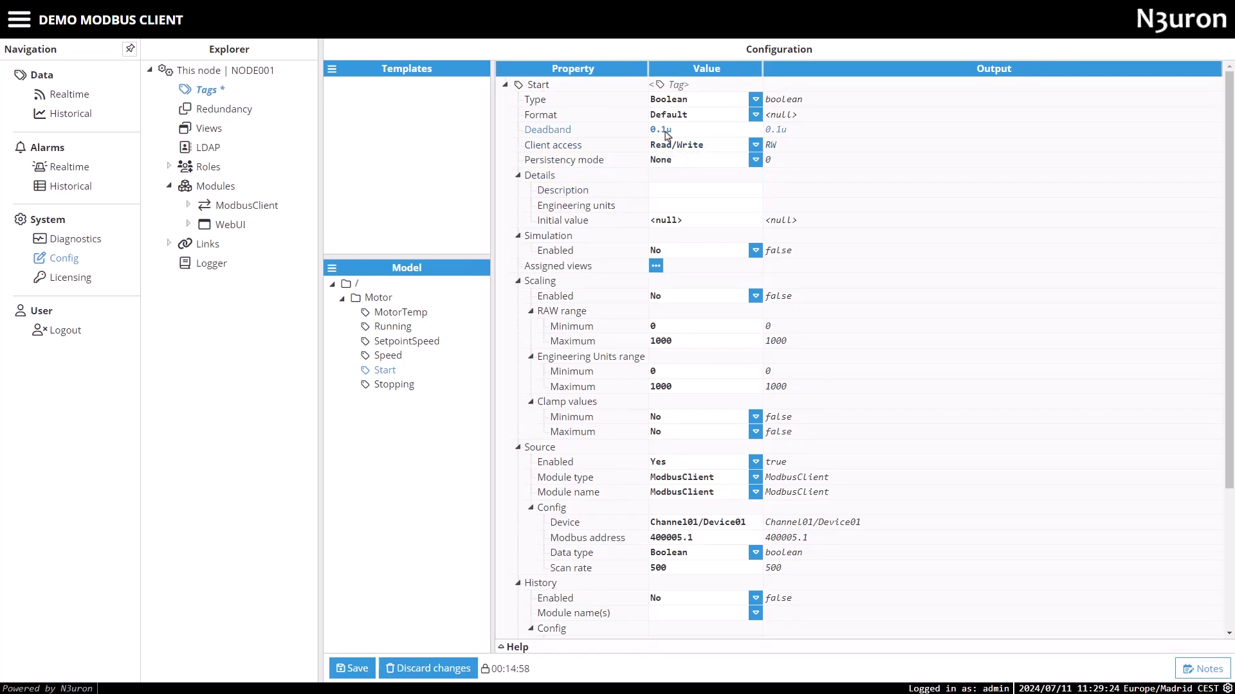
pyautogui.click(706, 541)
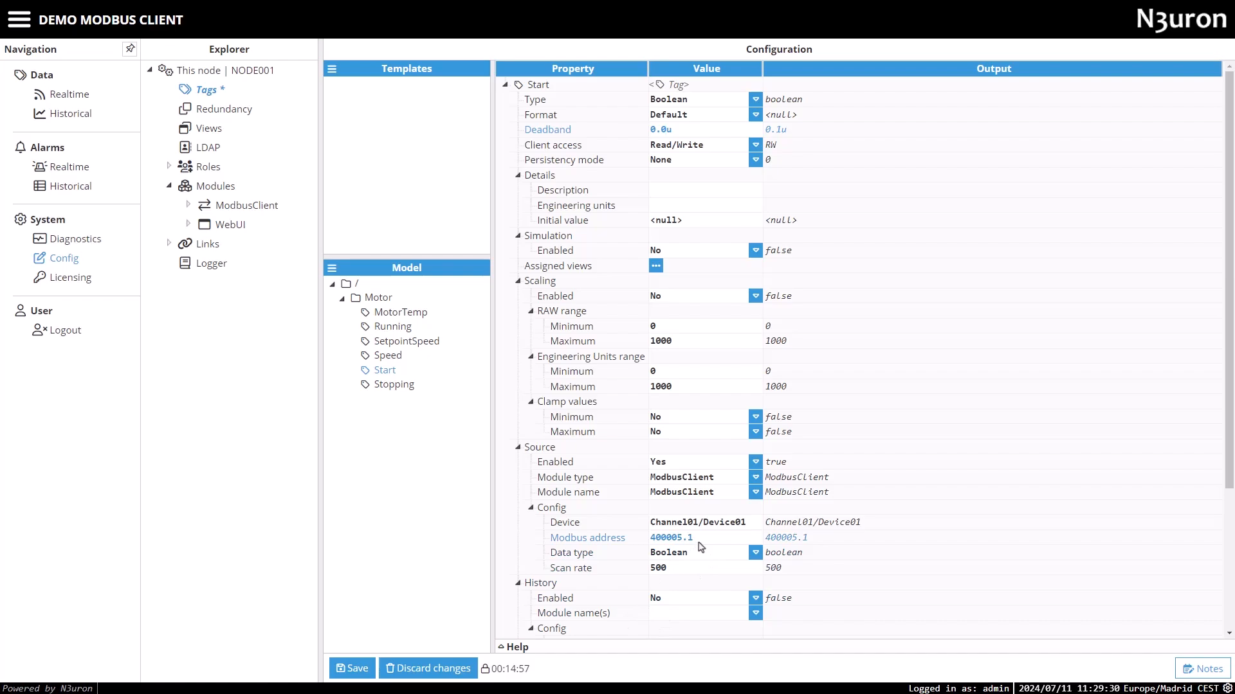
pyautogui.moveTo(708, 543); pyautogui.dragTo(616, 540)
pyautogui.click(522, 649)
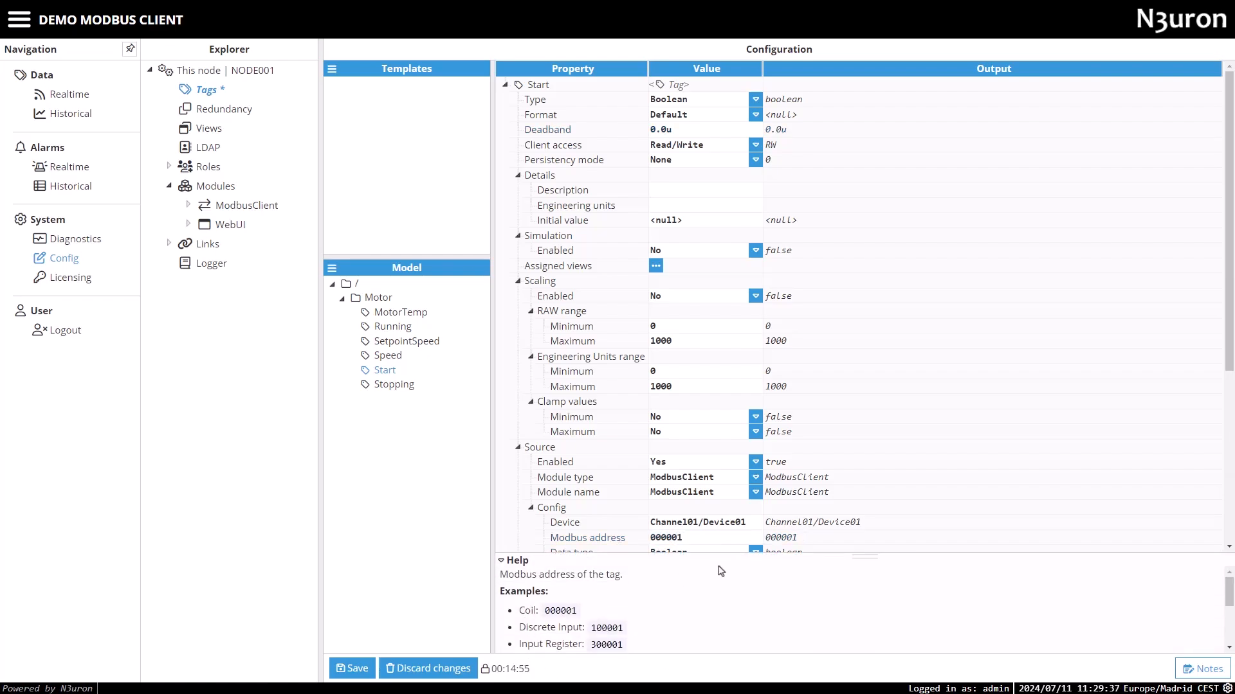
pyautogui.moveTo(871, 558); pyautogui.dragTo(863, 419)
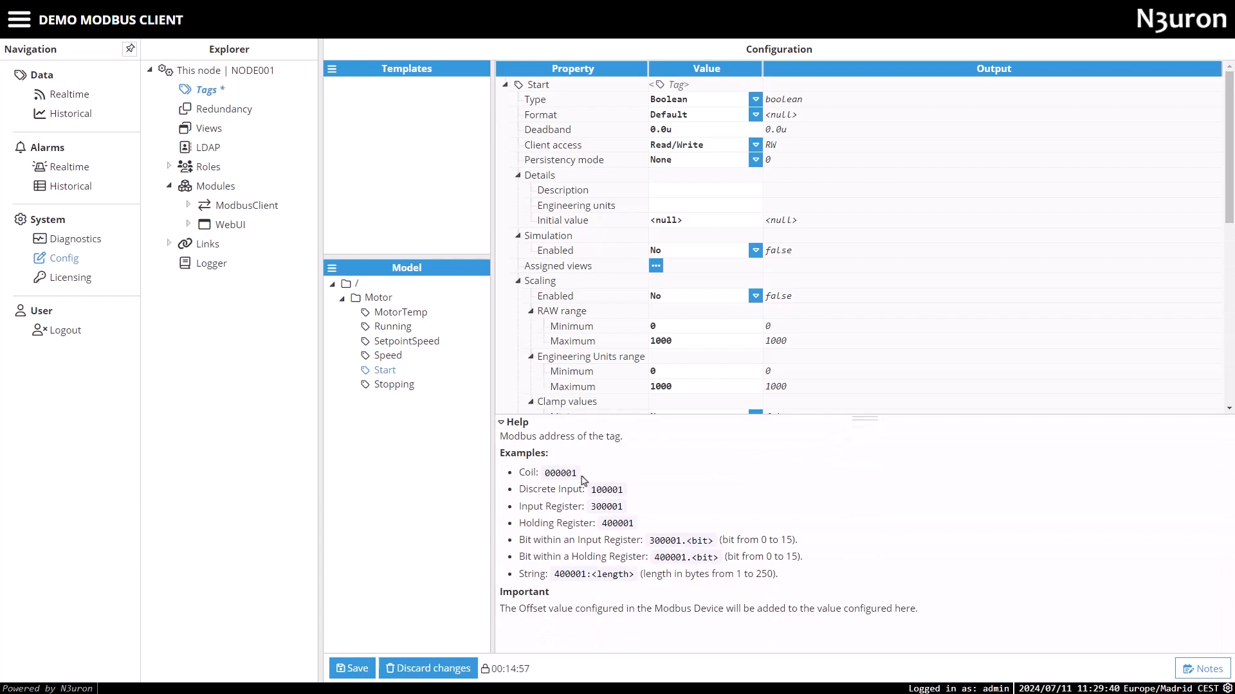
pyautogui.click(501, 424)
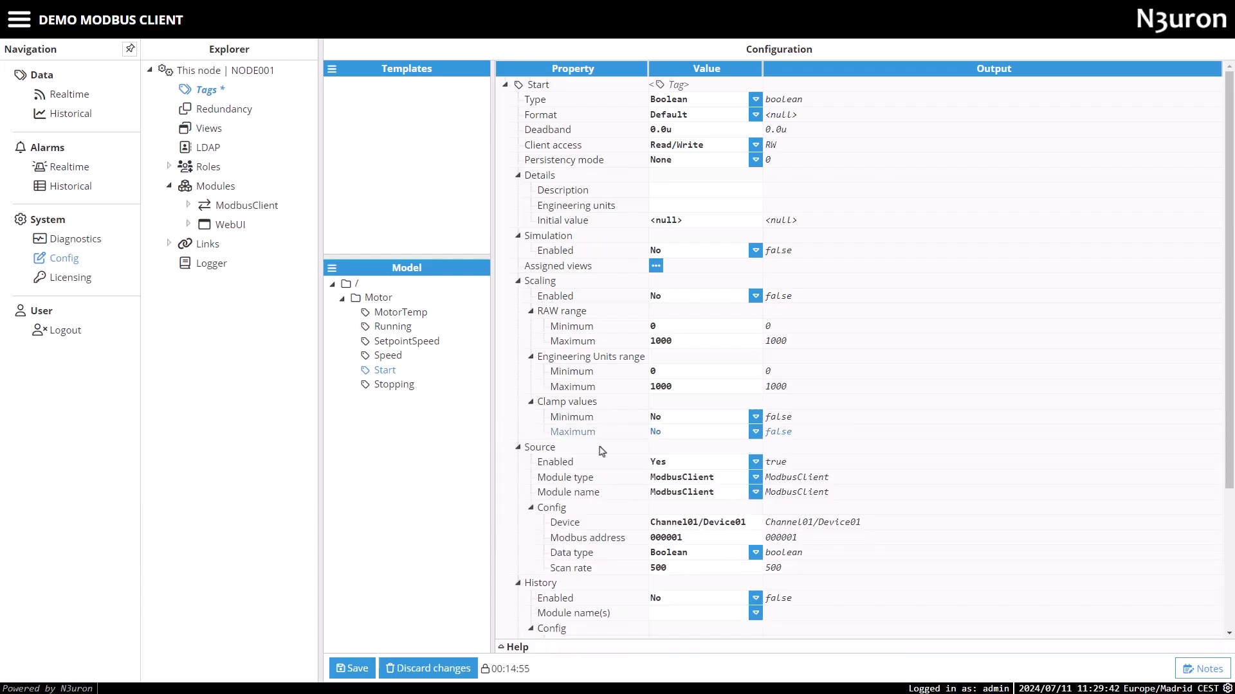
# Set the Start tag's scan rate to 1000 and save the changes
pyautogui.scroll(-3, 675, 565)
pyautogui.click(518, 394)
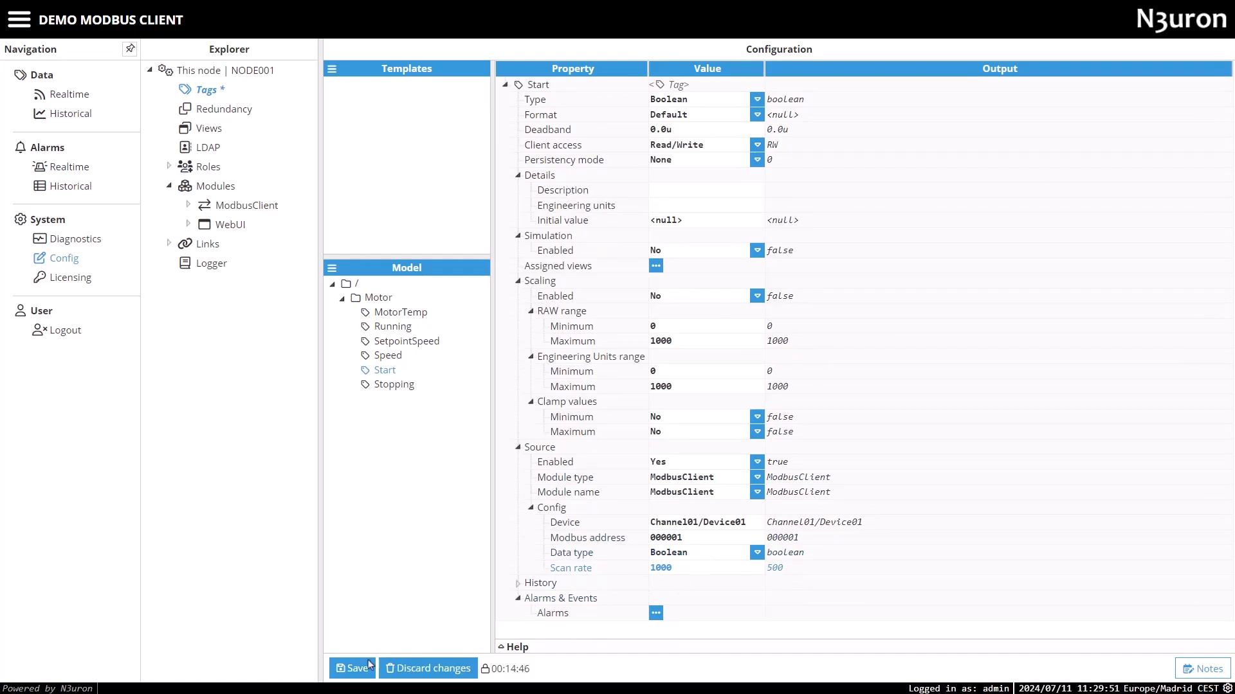
pyautogui.click(358, 673)
# Duplicate the Start tag and name the copy Stop
pyautogui.rightClick(384, 374)
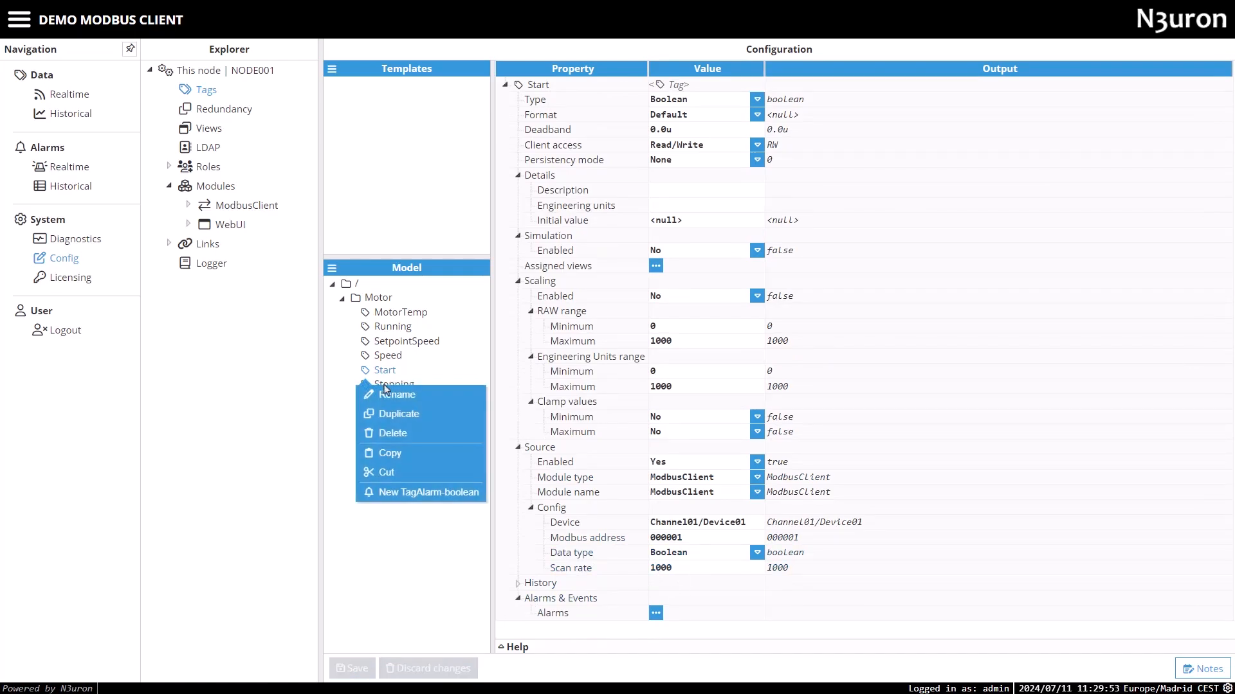
pyautogui.click(388, 414)
pyautogui.write('Stop')
pyautogui.press('Return')
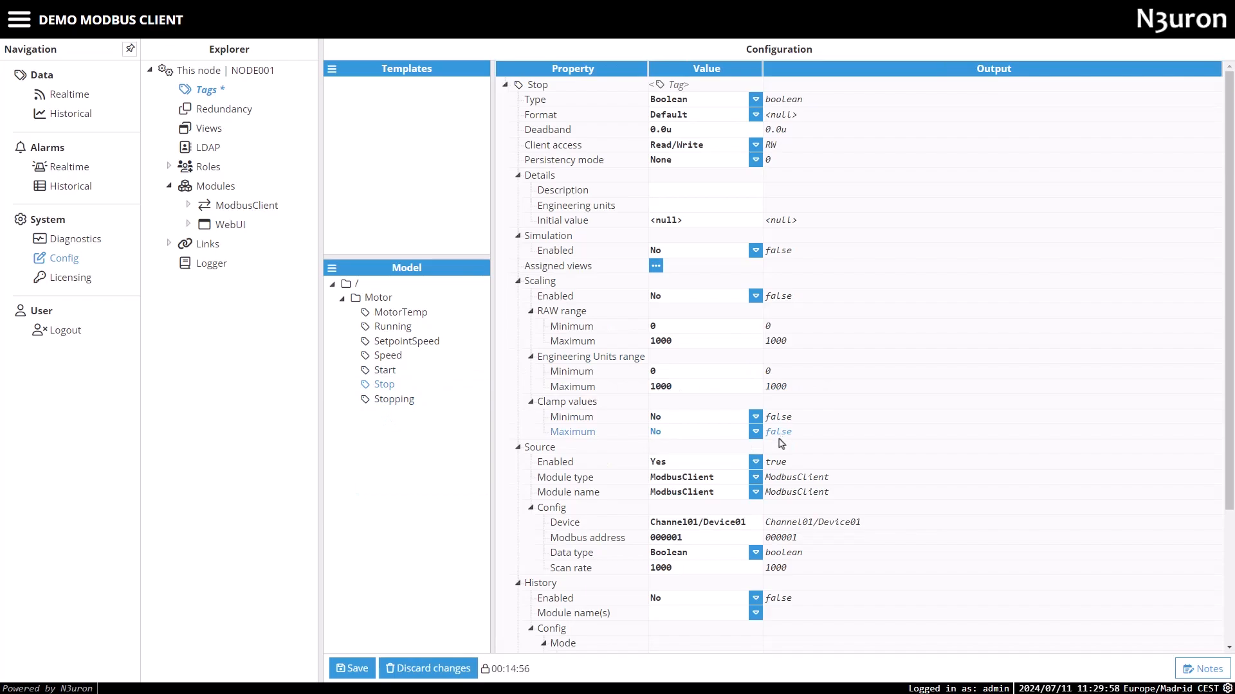
# Set the Stop tag's Modbus address to 000002 and save the changes
pyautogui.click(687, 543)
pyautogui.press('BackSpace')
pyautogui.write('2')
pyautogui.click(690, 573)
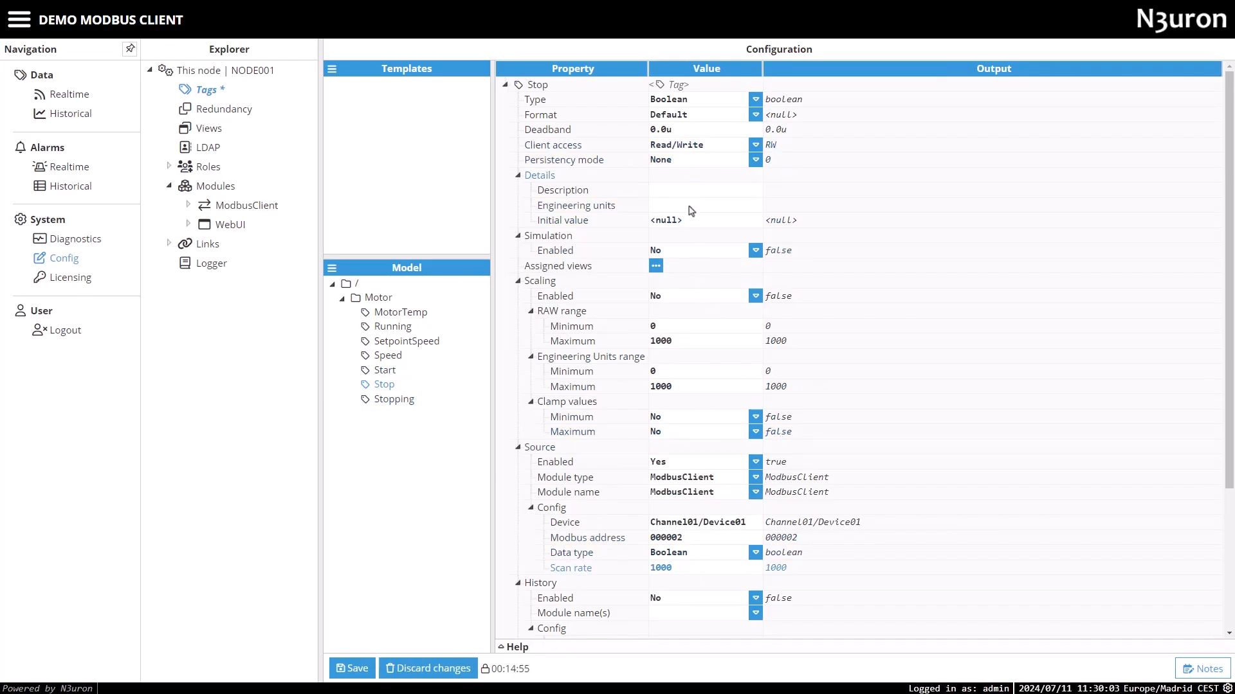
pyautogui.click(352, 668)
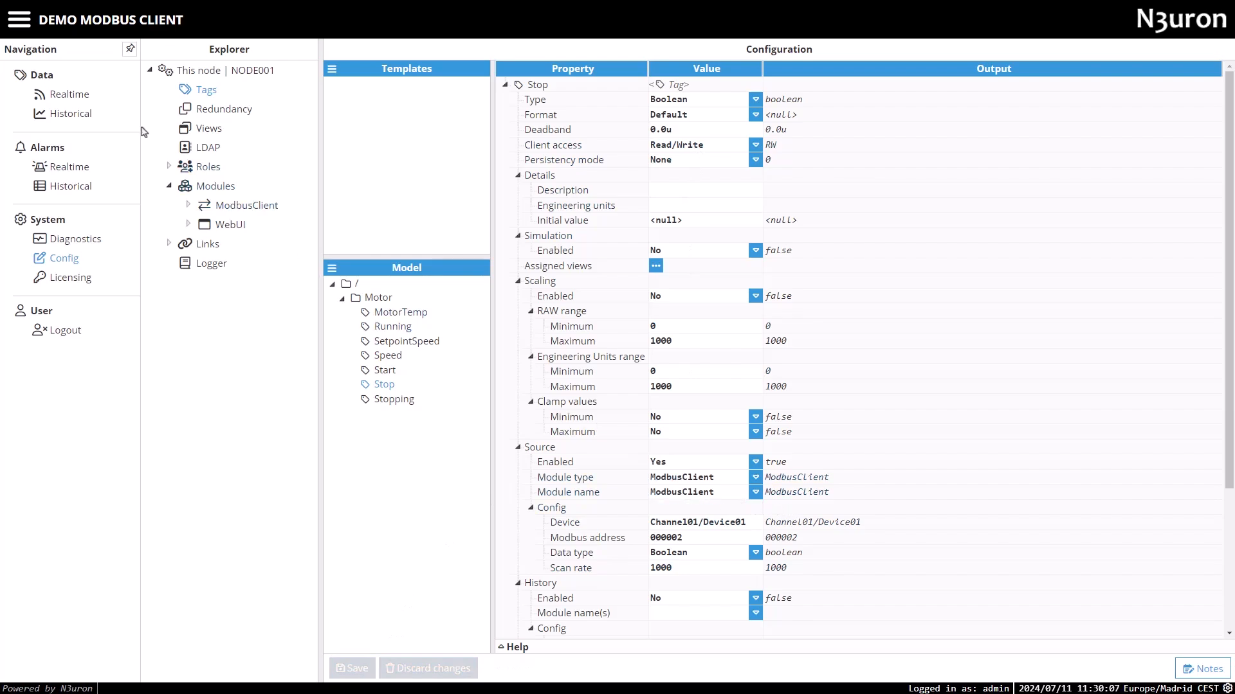
# Open the Motor group in the real-time data view and write 8500 to the SetpointSpeed tag
pyautogui.click(76, 97)
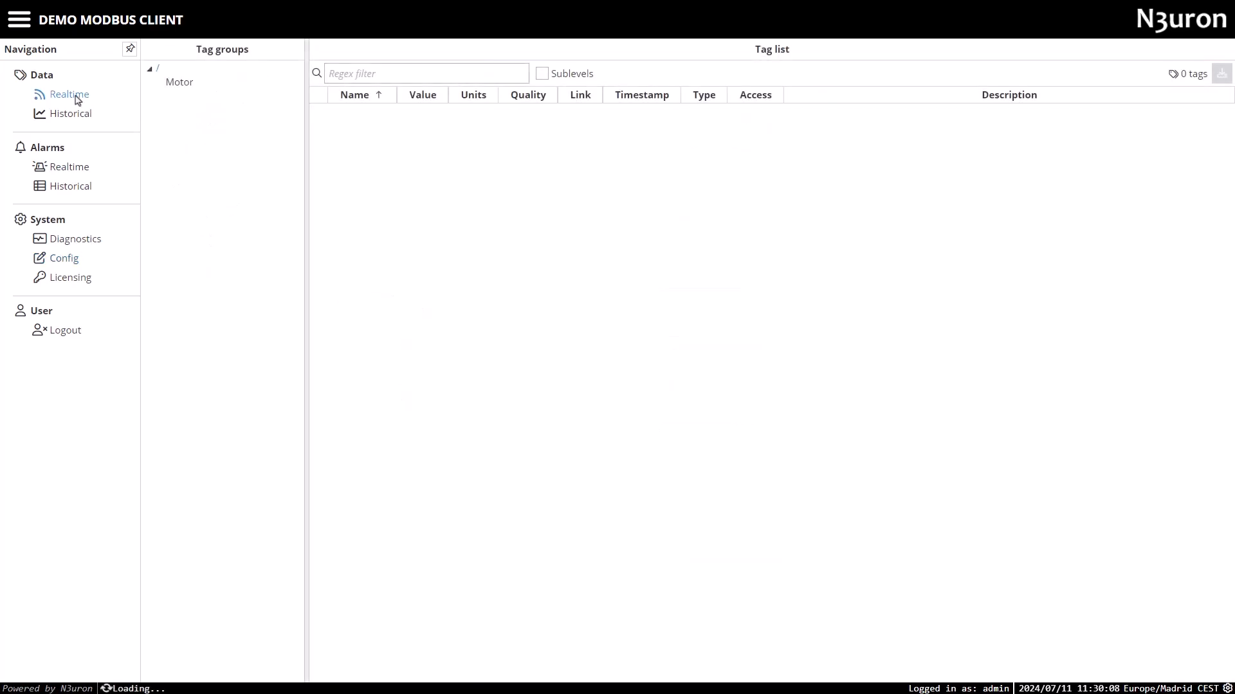
pyautogui.click(173, 84)
pyautogui.rightClick(440, 144)
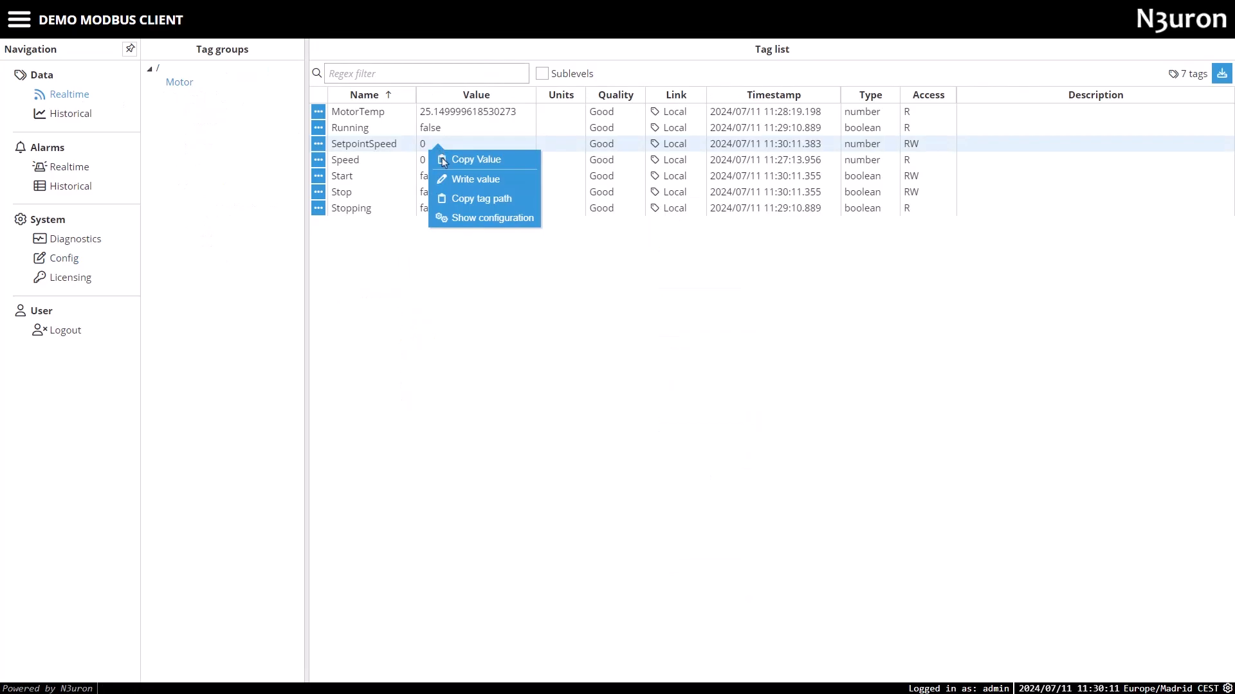
pyautogui.click(455, 180)
pyautogui.click(518, 359)
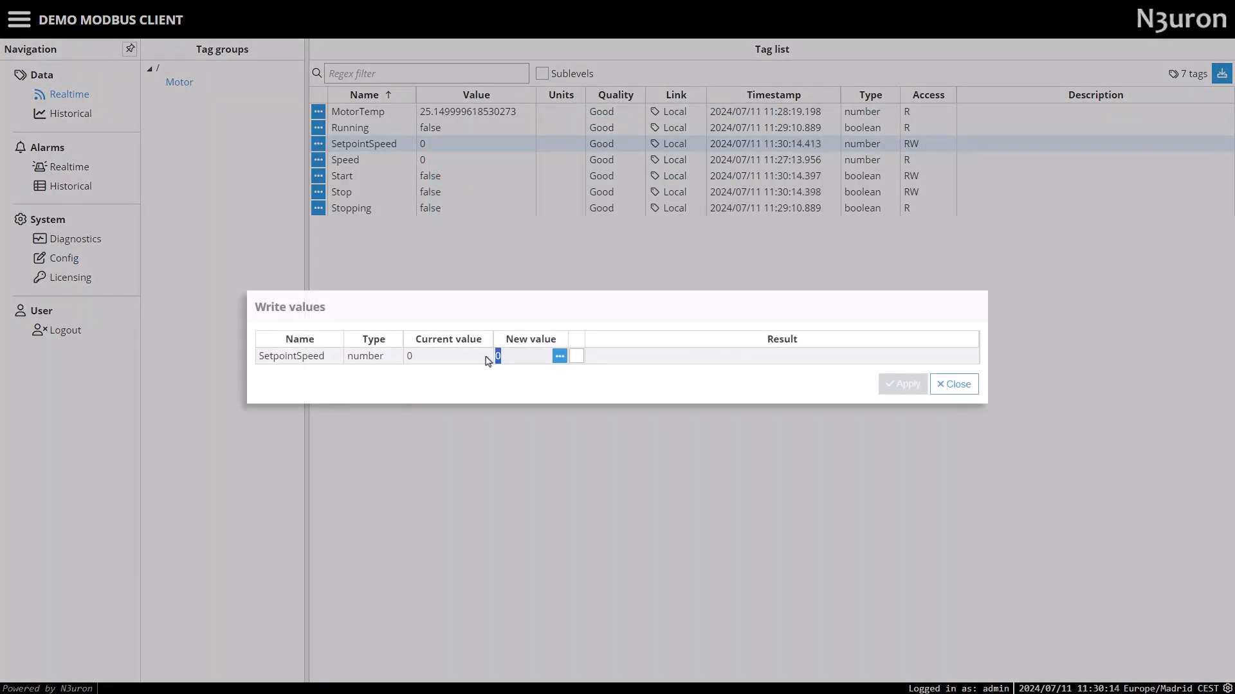
pyautogui.write('8500')
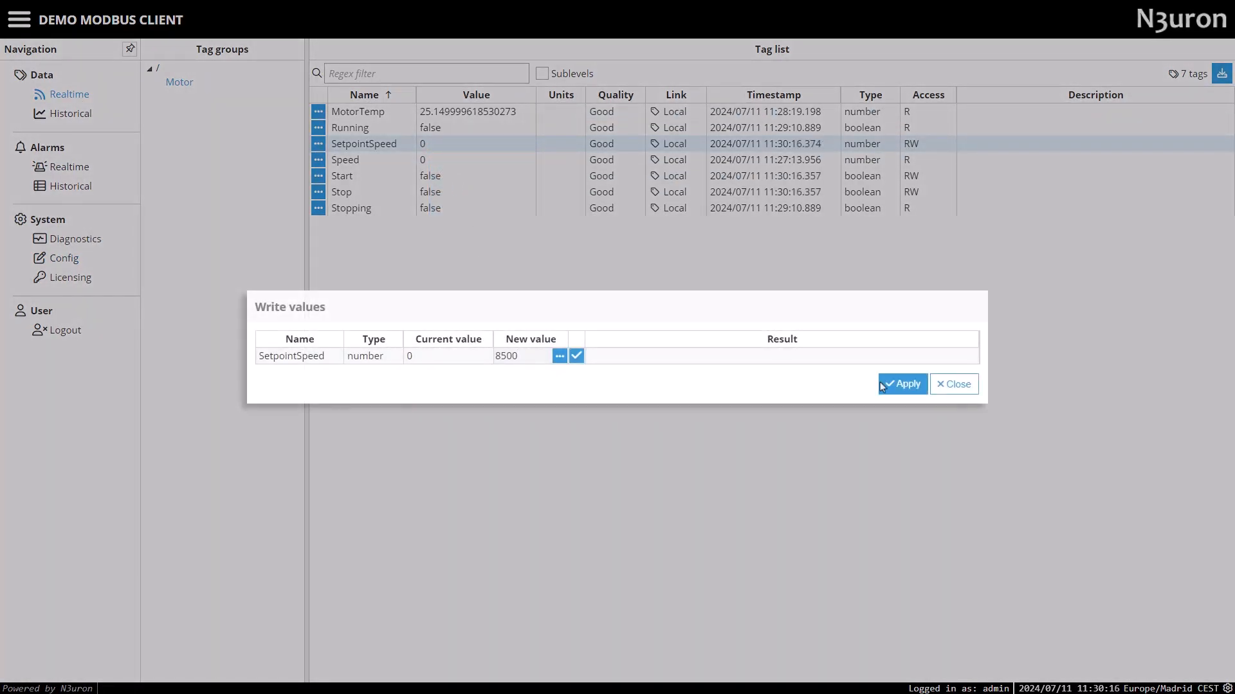
pyautogui.click(906, 384)
pyautogui.click(937, 384)
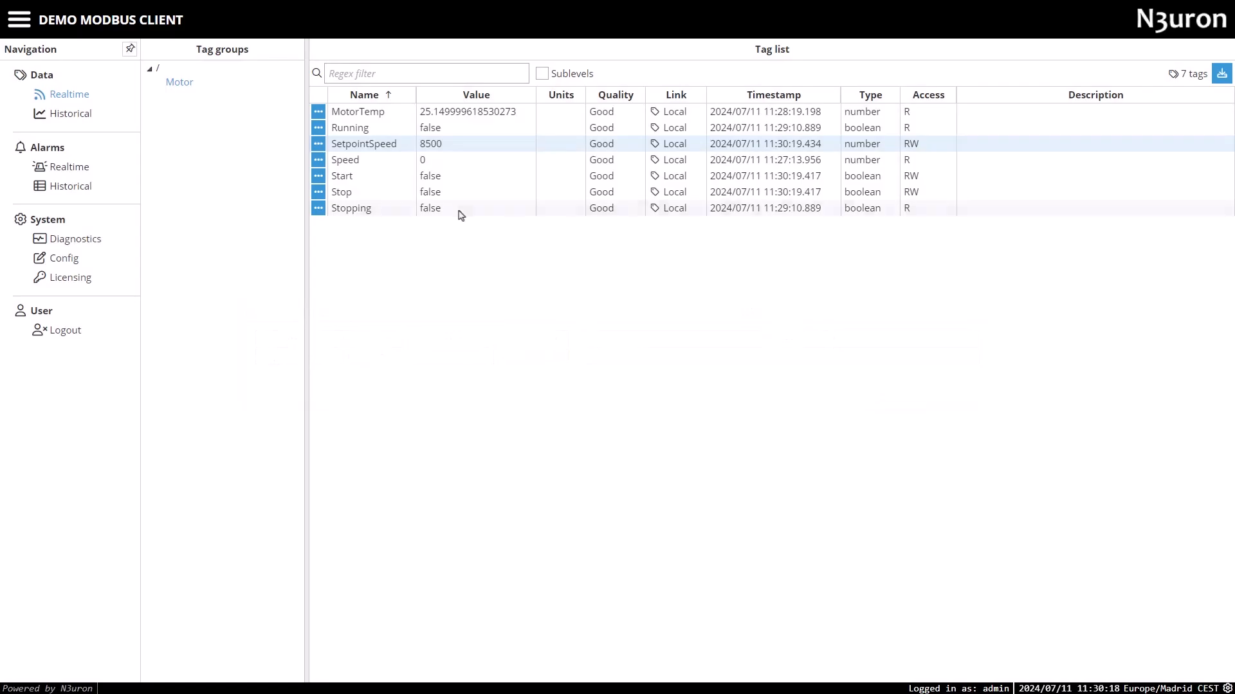
# Write True to the Start tag to start the motor
pyautogui.rightClick(426, 180)
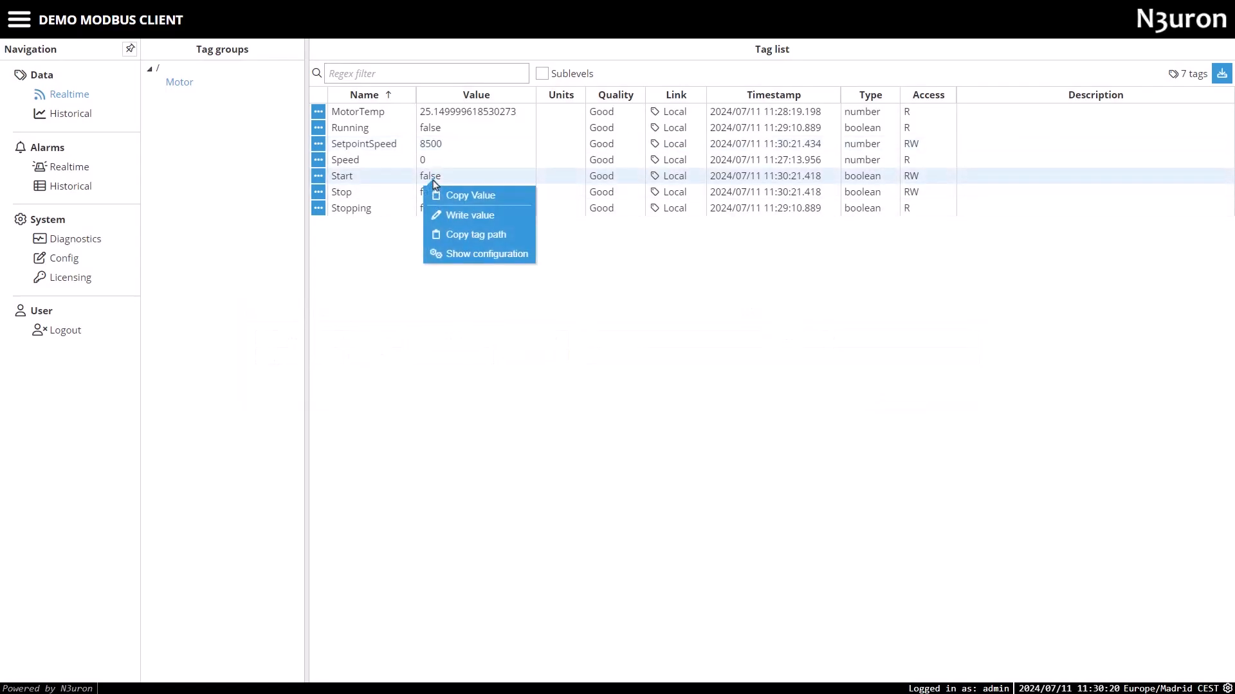
pyautogui.click(465, 218)
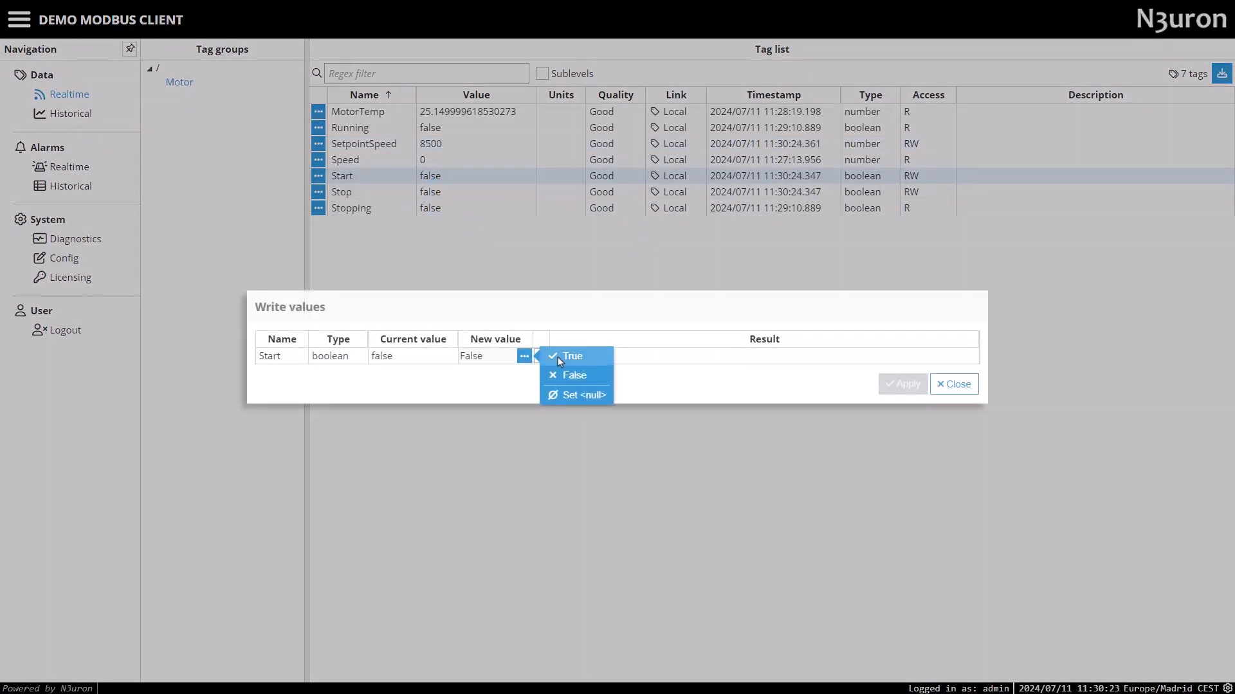
pyautogui.click(566, 375)
pyautogui.click(903, 384)
pyautogui.click(954, 386)
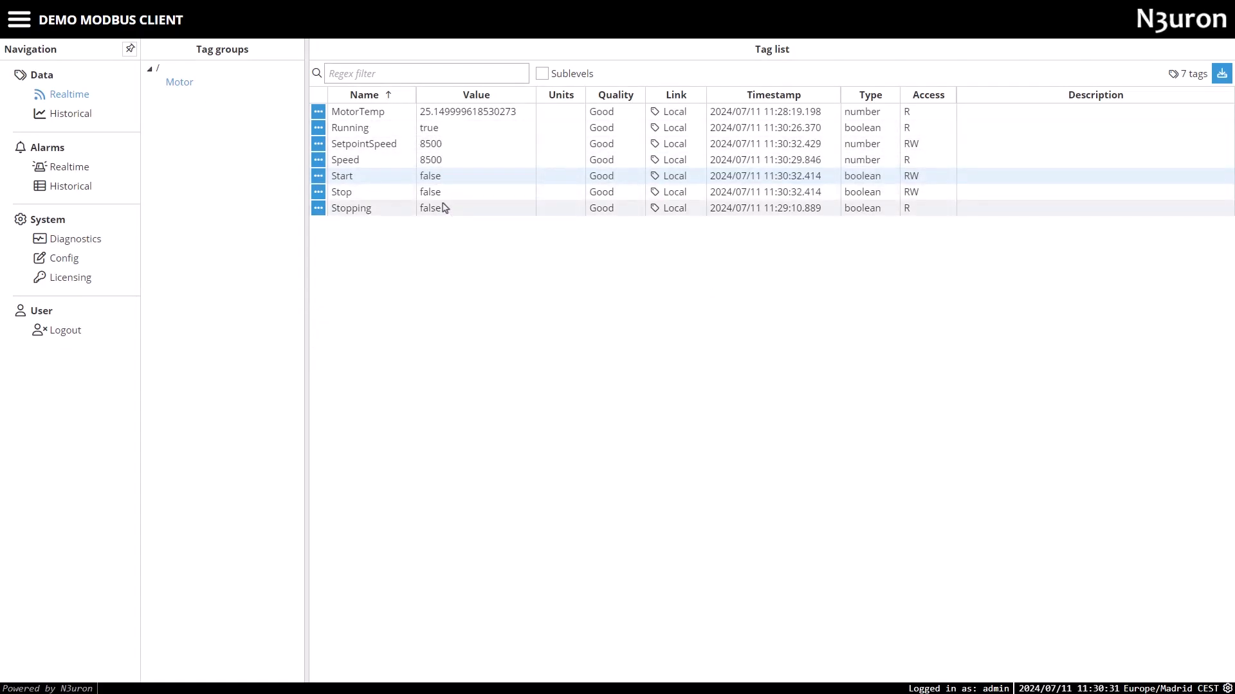
# Write a new value of 1500 to the SetpointSpeed tag
pyautogui.rightClick(434, 147)
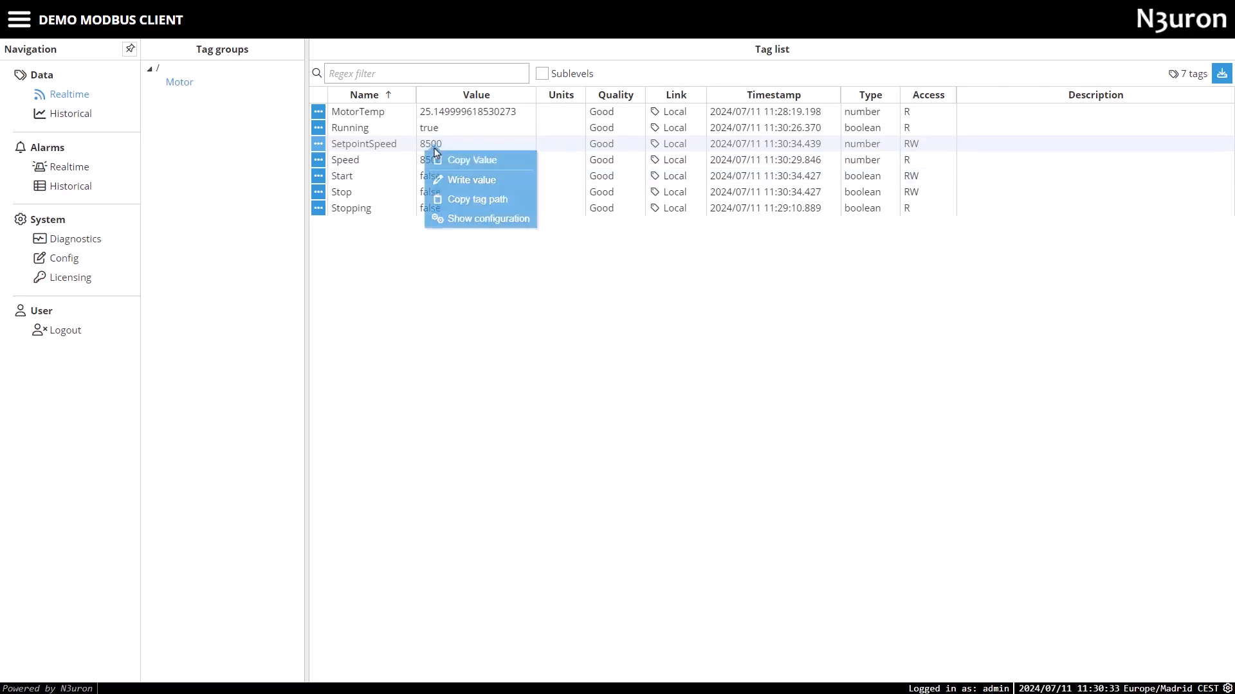
pyautogui.click(453, 178)
pyautogui.moveTo(532, 360); pyautogui.dragTo(463, 356)
pyautogui.write('1500')
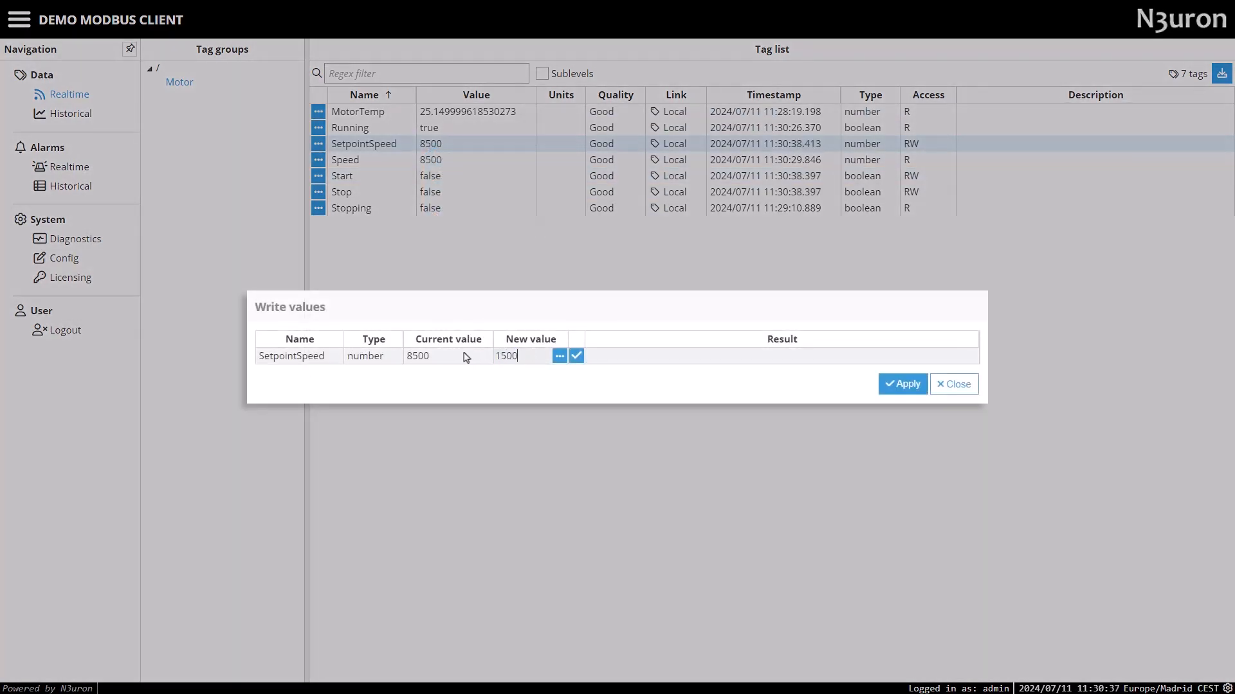
pyautogui.click(902, 384)
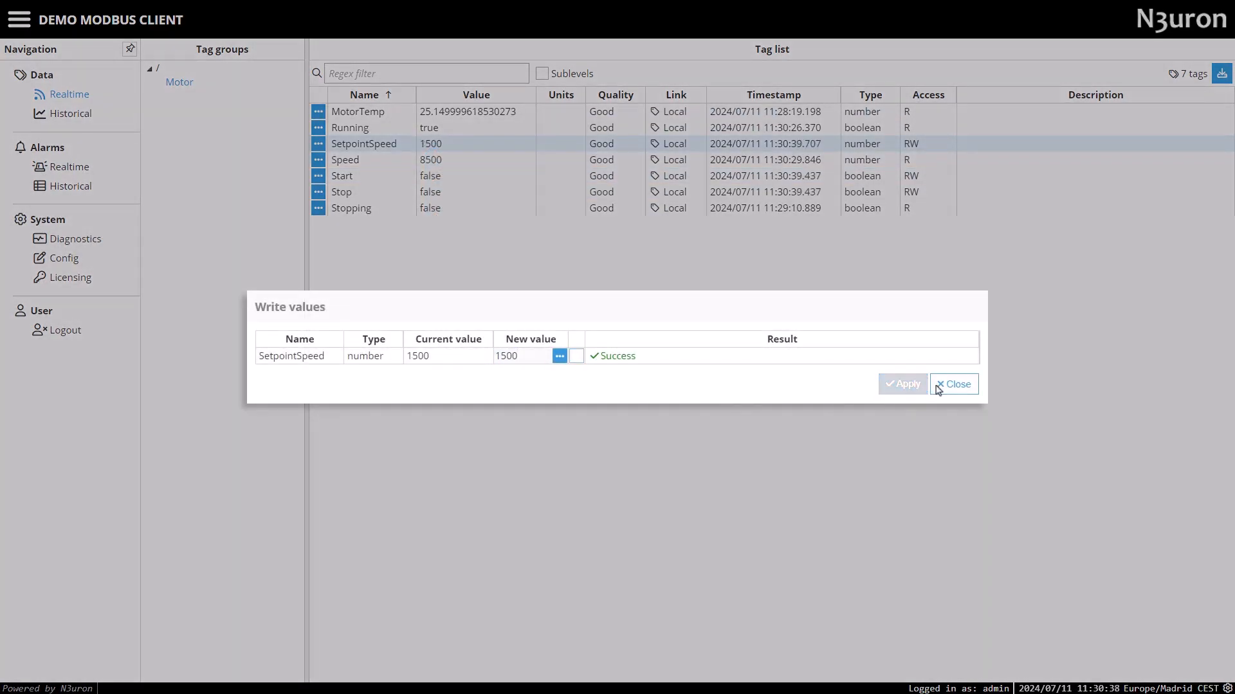
pyautogui.click(953, 384)
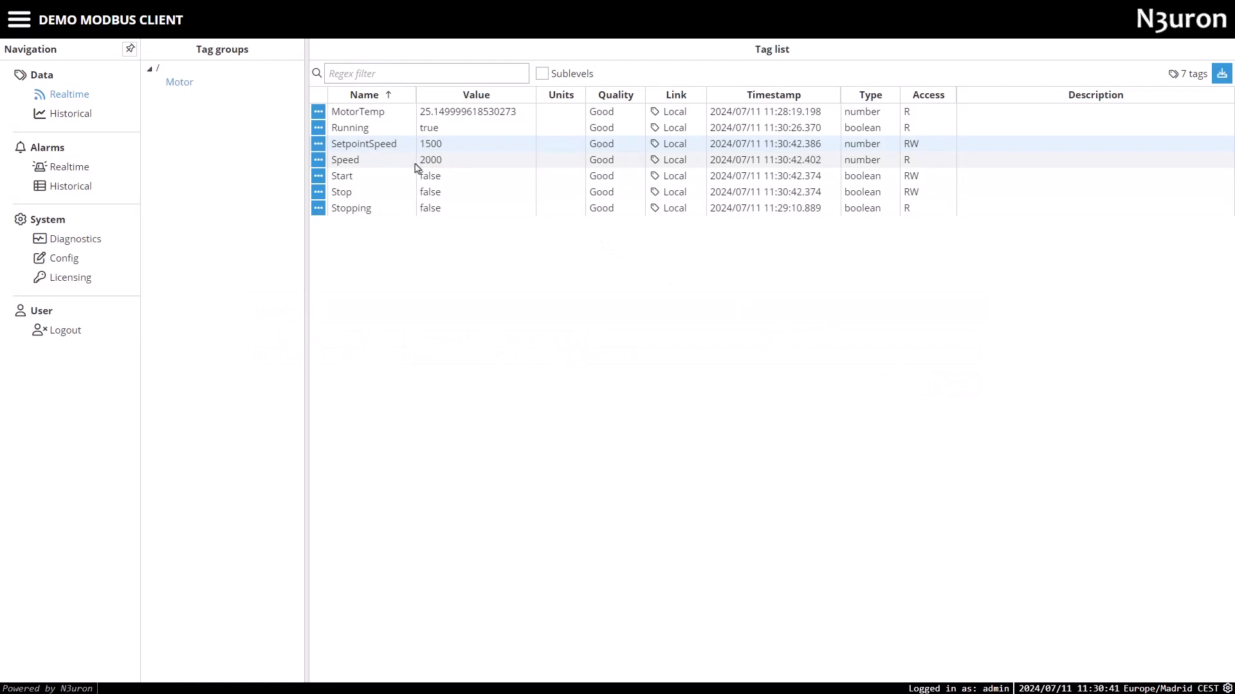
# Write True to the Stop tag to stop the motor
pyautogui.click(428, 193)
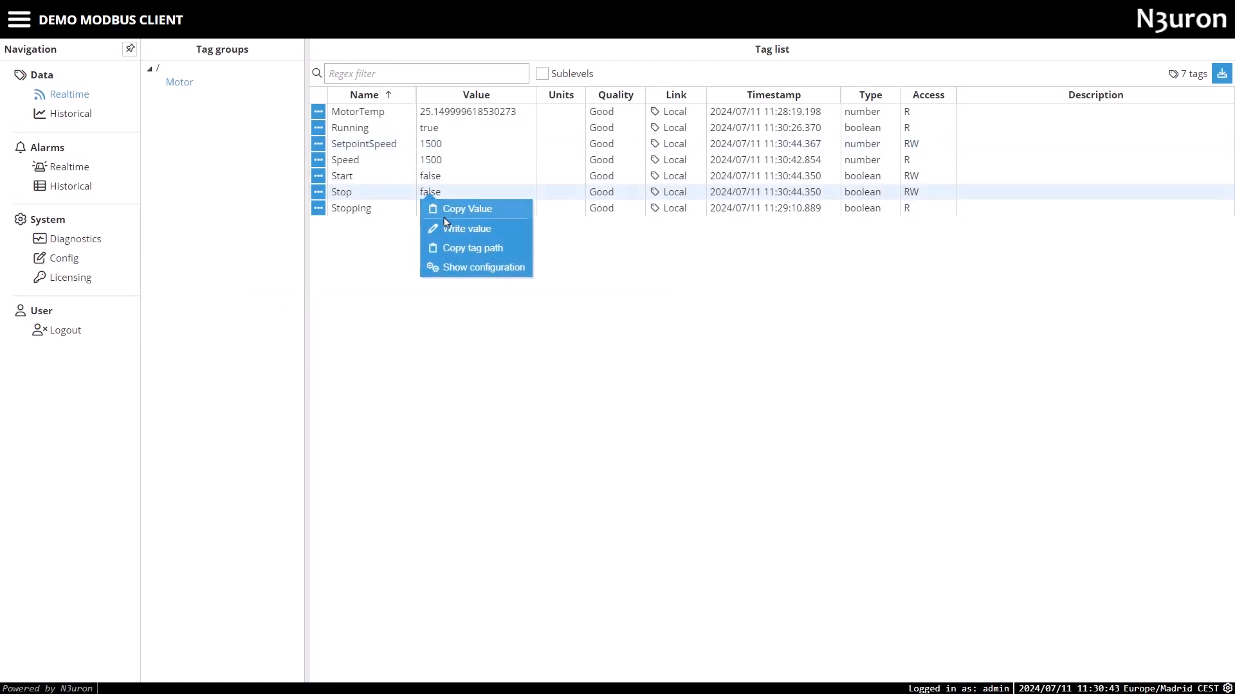
pyautogui.click(453, 229)
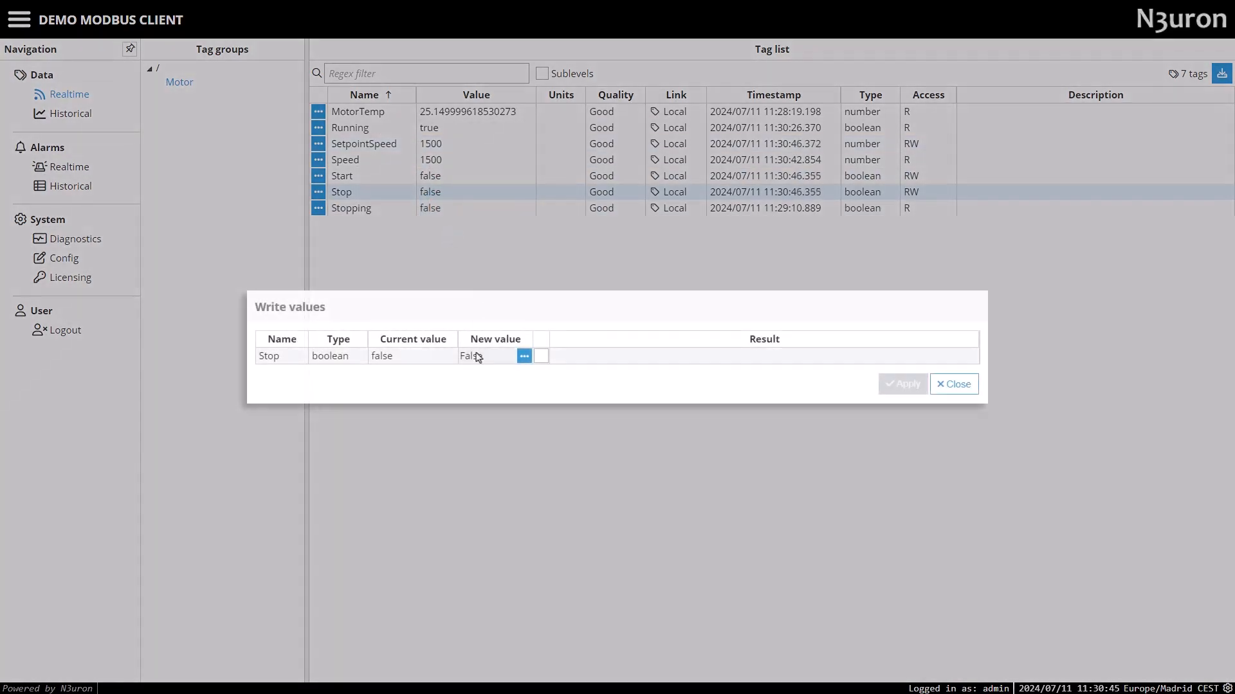
pyautogui.click(524, 357)
pyautogui.click(553, 357)
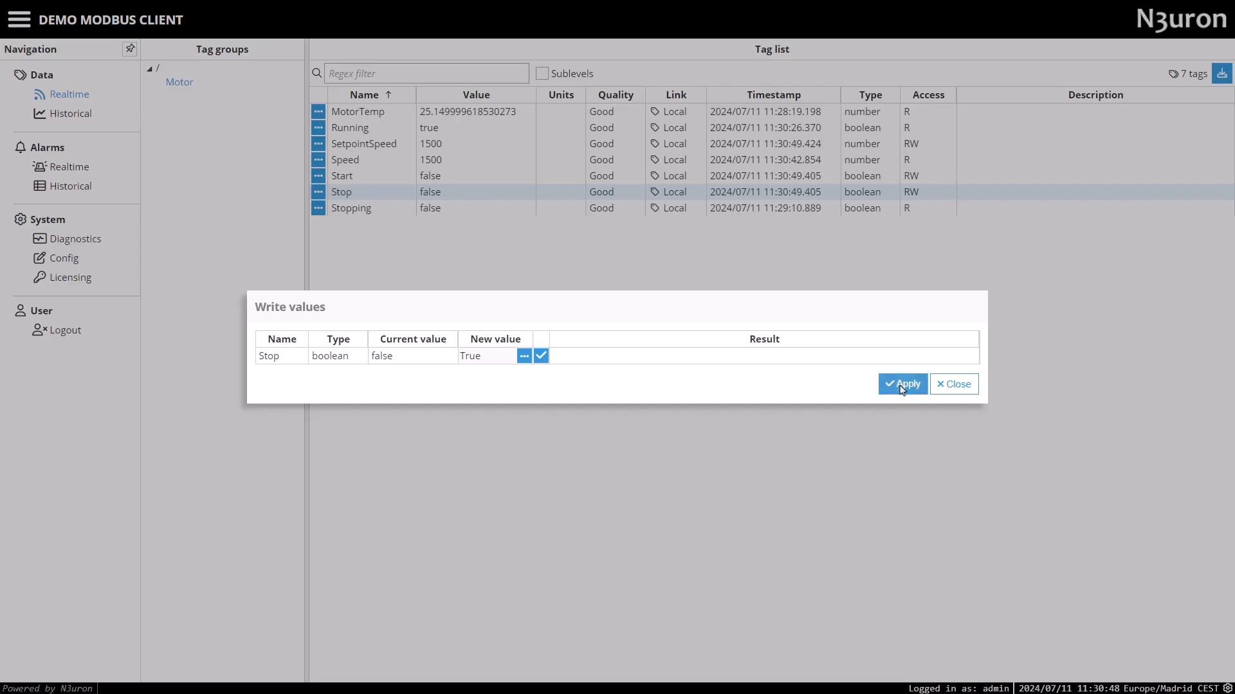
pyautogui.click(902, 384)
pyautogui.click(953, 384)
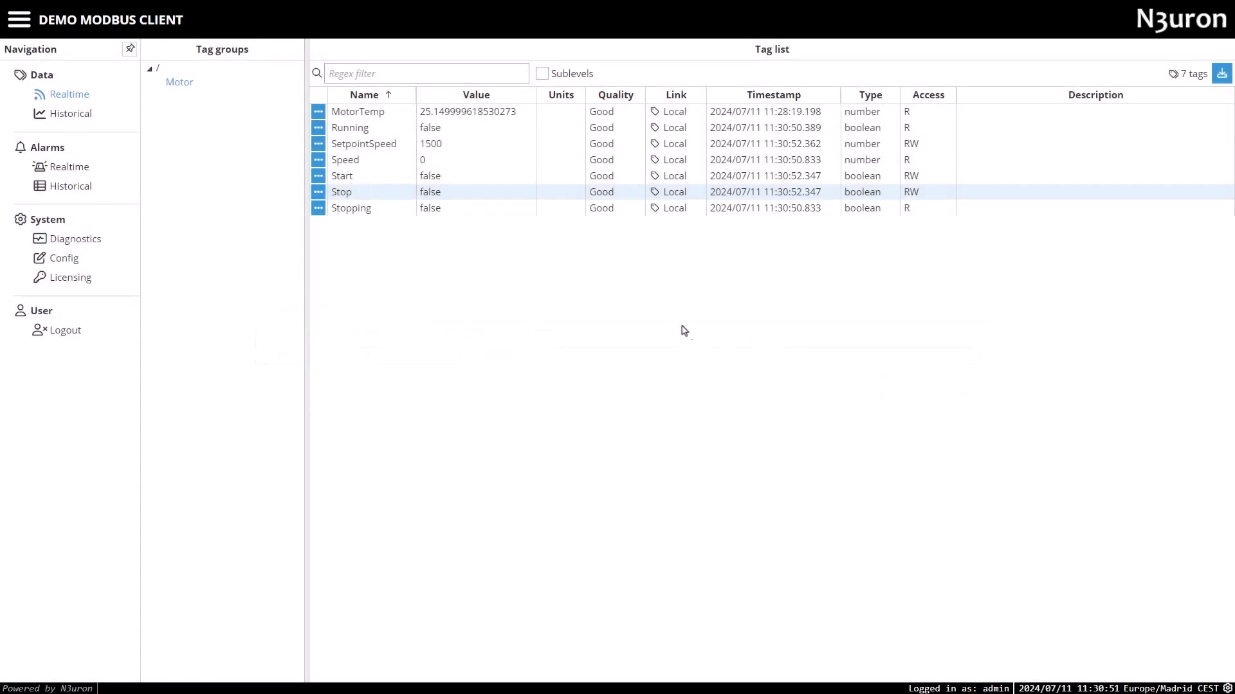